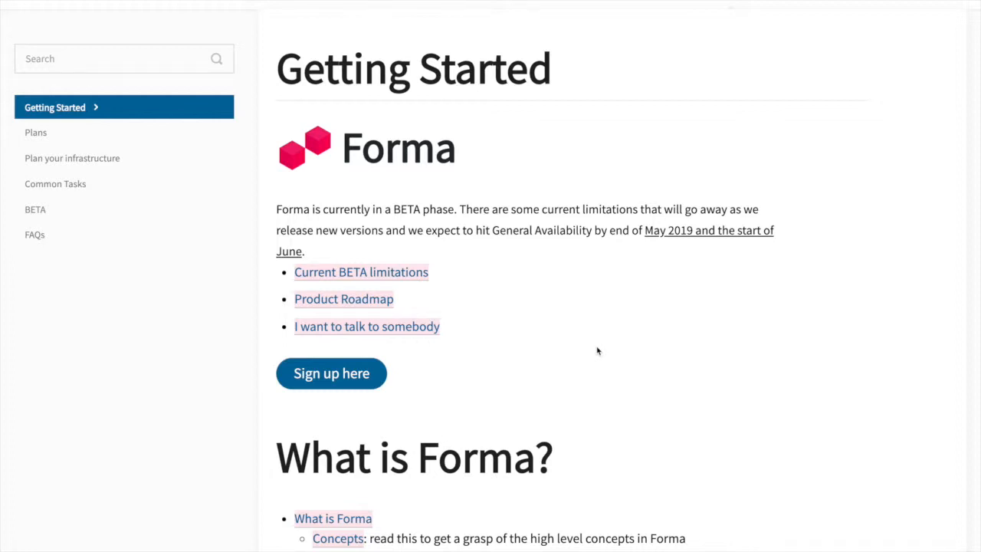
Step: Open the documentation on planning your infrastructure and examine the managed, single-cloud, multi-cloud and own-infrastructure options
scroll(597, 351, "down", 3)
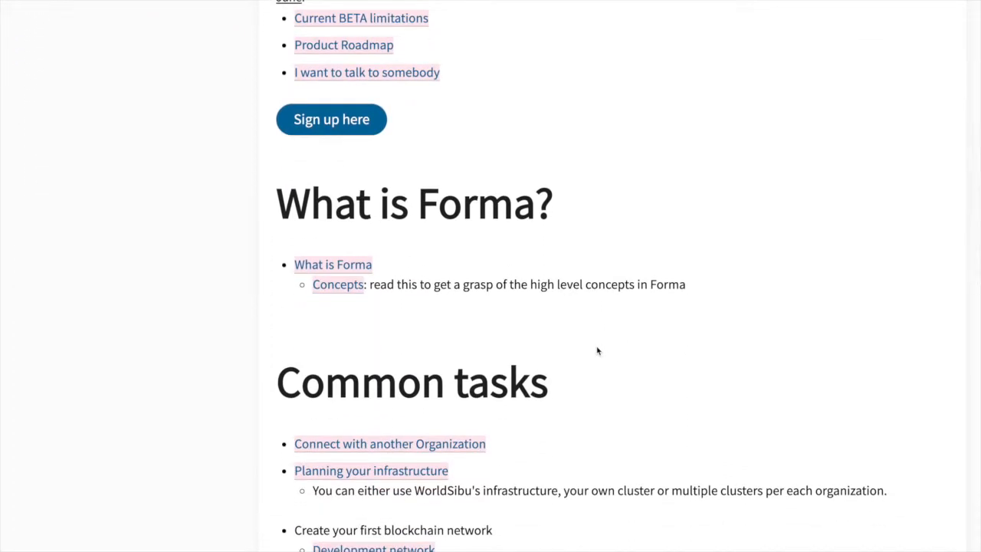
left_click(421, 479)
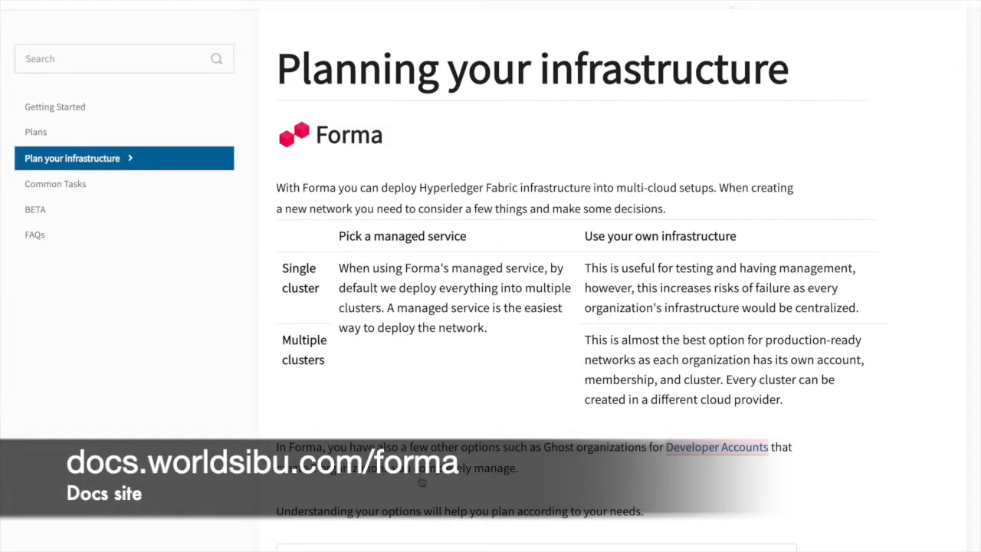
scroll(750, 496, "down", 7)
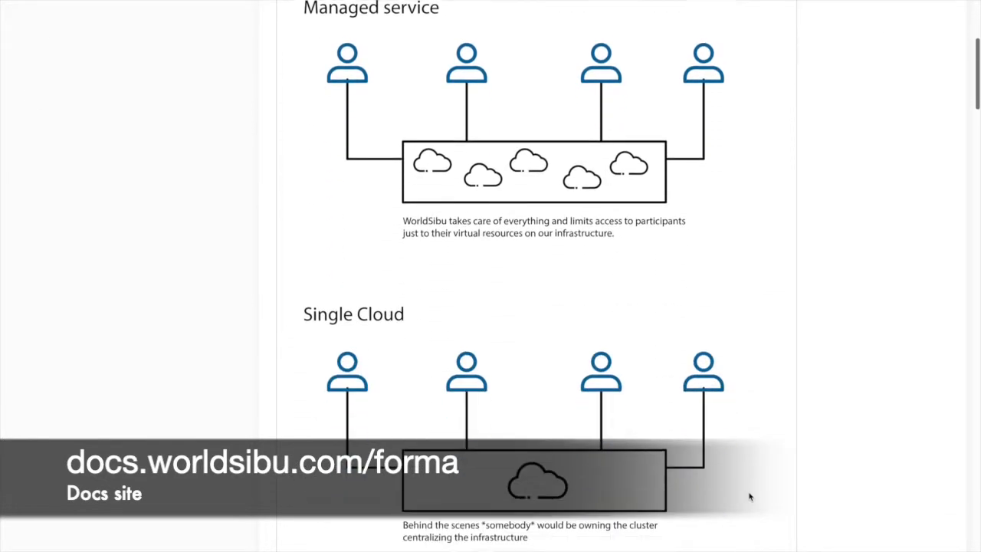
scroll(750, 496, "down", 4)
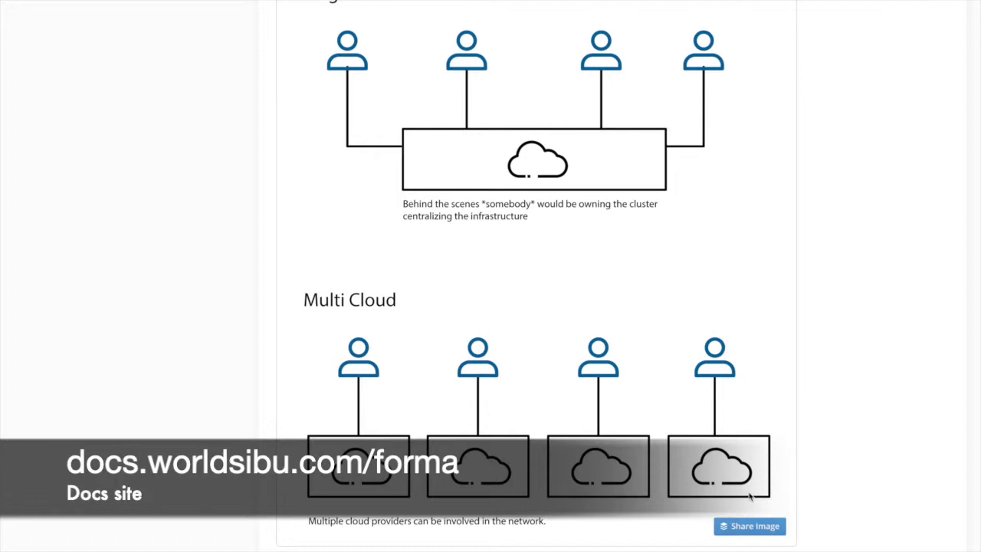
scroll(750, 497, "down", 8)
scroll(750, 496, "down", 1)
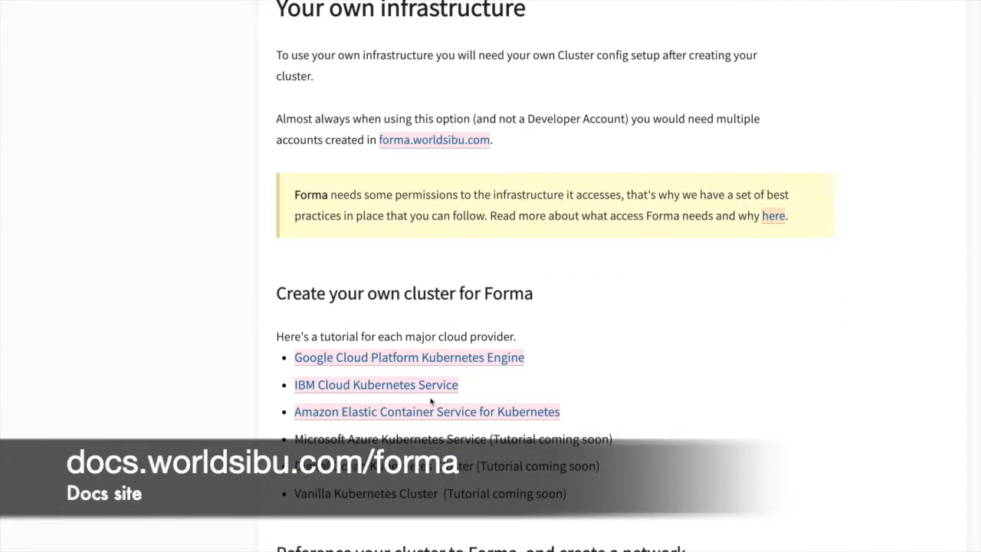
Step: Open the Google Cloud Platform Kubernetes Engine tutorial and read the prerequisites and the instructions for creating a project and cluster
left_click(471, 358)
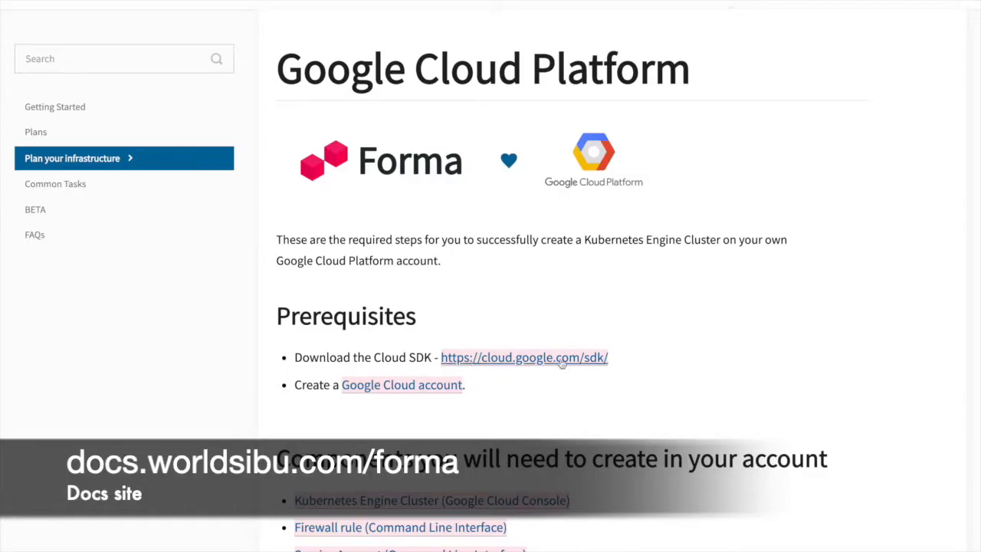
scroll(711, 375, "down", 10)
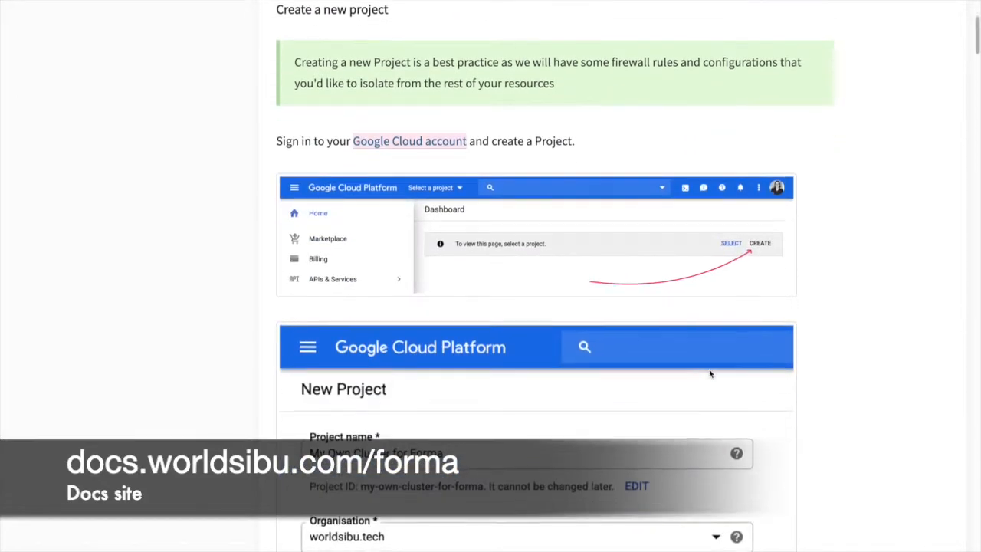
scroll(710, 374, "down", 5)
scroll(711, 374, "down", 3)
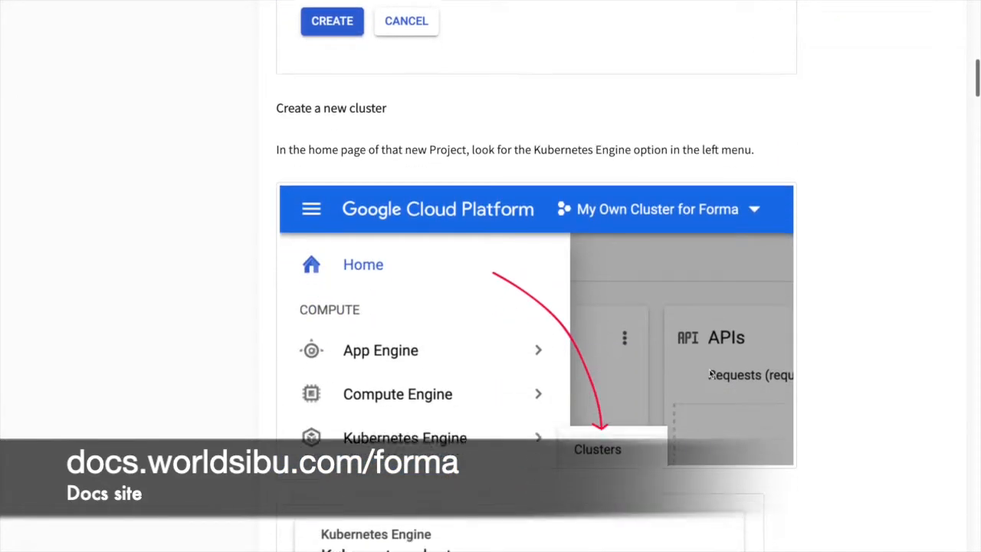
scroll(710, 374, "down", 8)
scroll(710, 375, "down", 3)
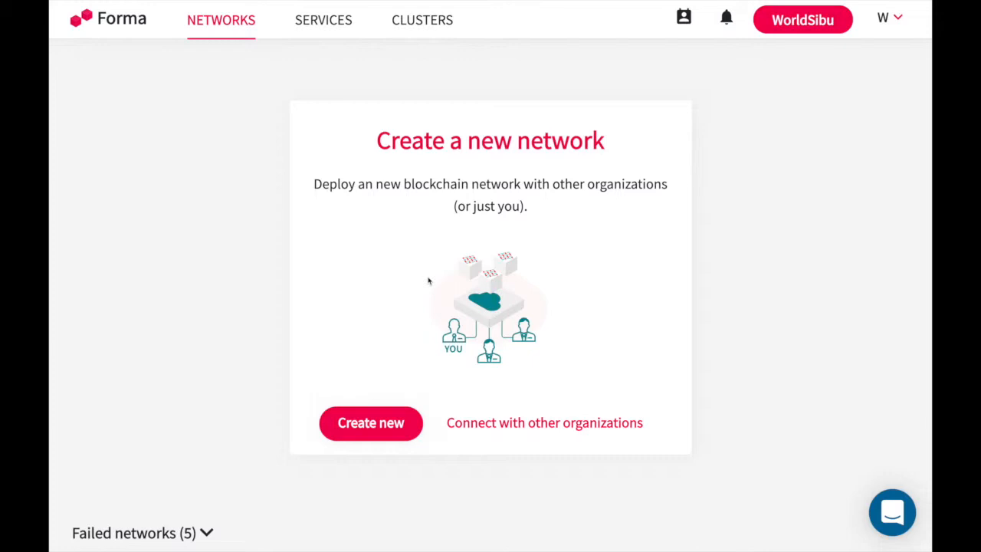
Step: Start a new cluster configuration in Forma named production-google, owned by the organization worldsibubpe
left_click(424, 22)
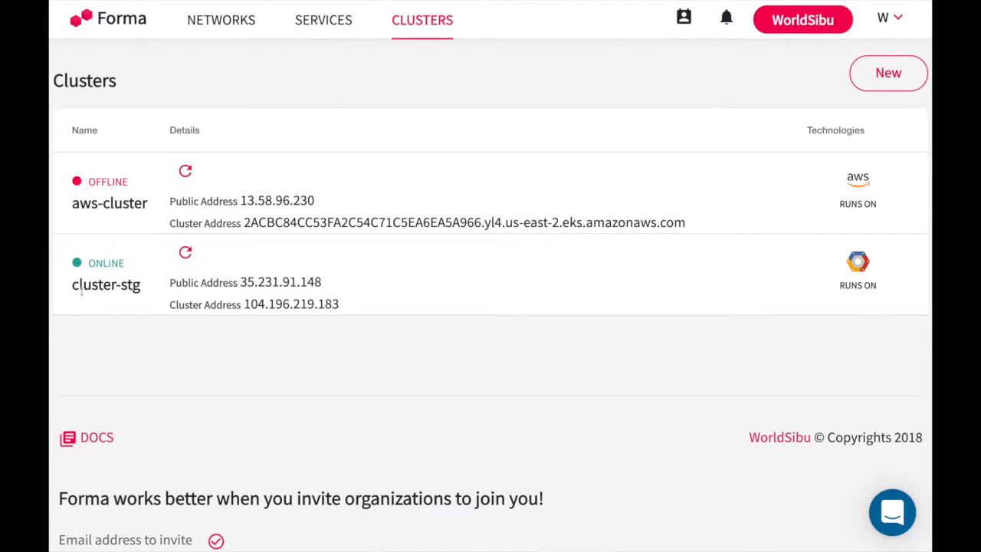
left_click(871, 81)
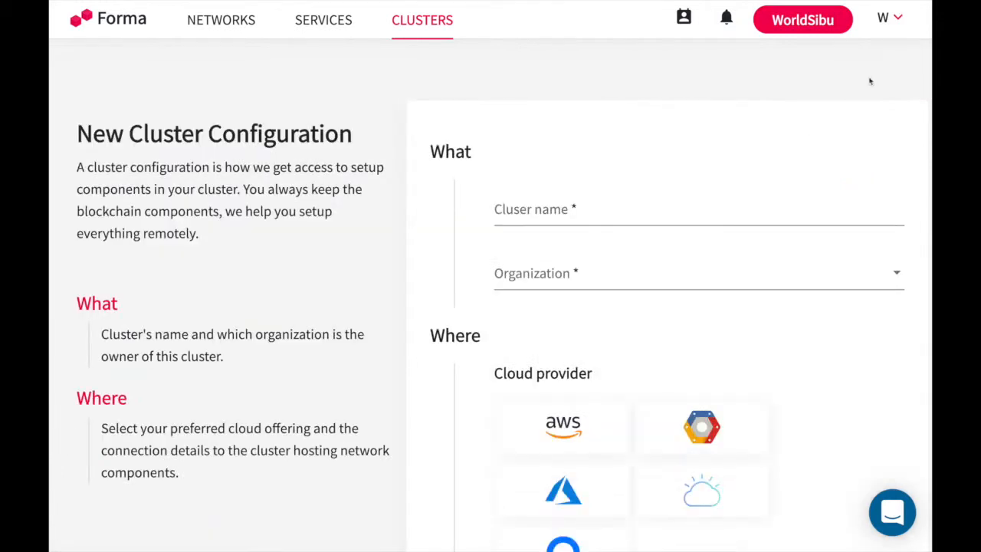
left_click(521, 217)
type("produc")
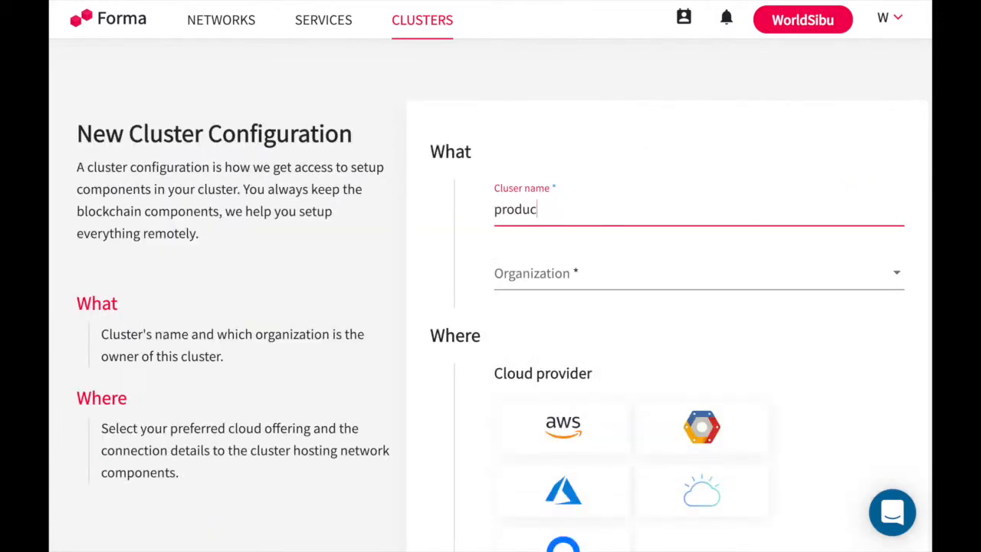
type("tion-google")
left_click(532, 276)
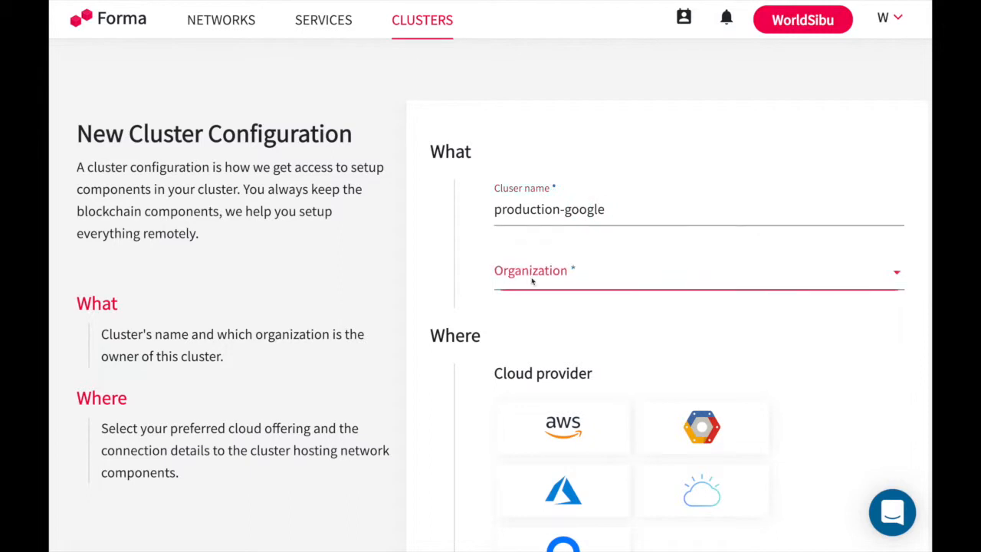
left_click(585, 286)
Step: Choose Google Cloud as provider and set the Kubernetes cluster address to 35.194.88.137 and the public external address to c-prod002.worldsibu.com
scroll(602, 329, "down", 3)
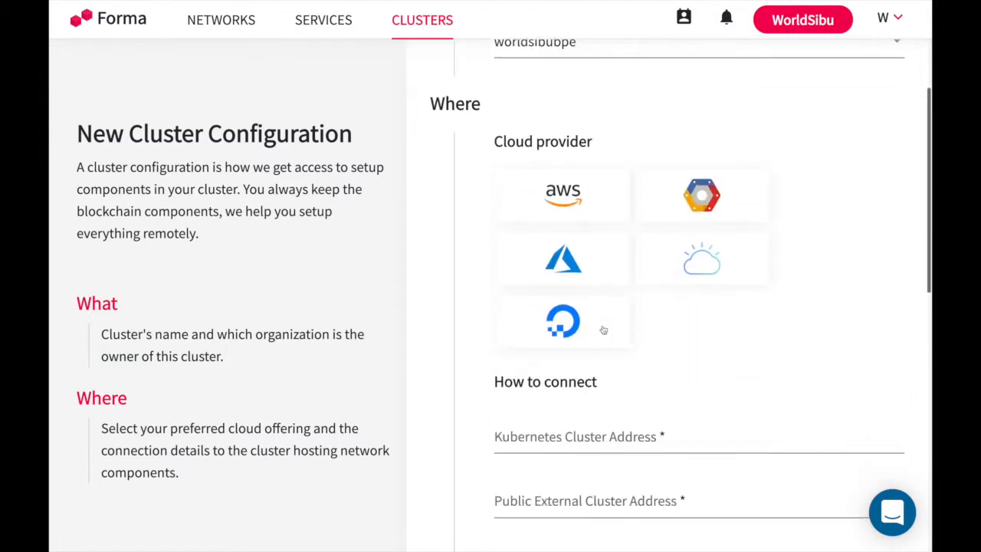
left_click(738, 216)
scroll(664, 416, "down", 3)
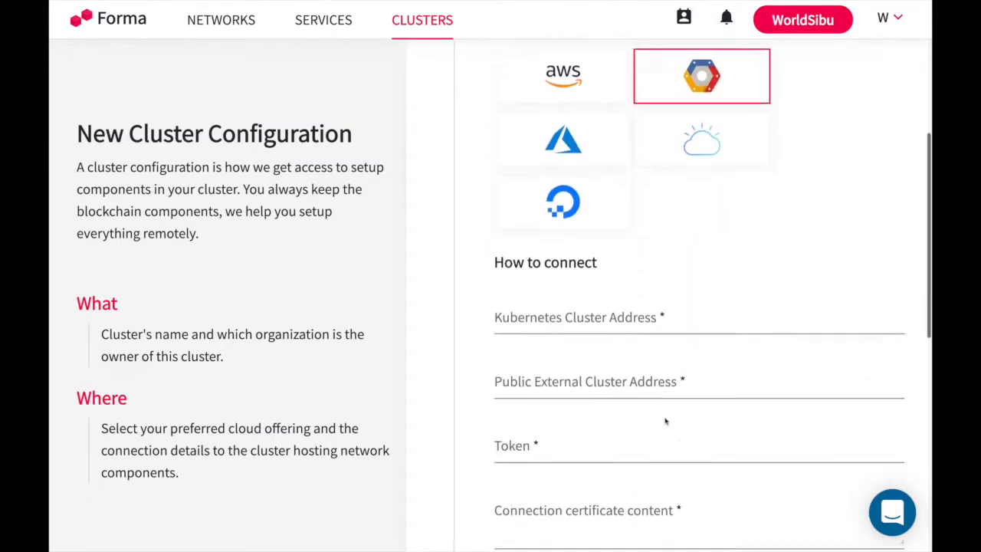
left_click(611, 197)
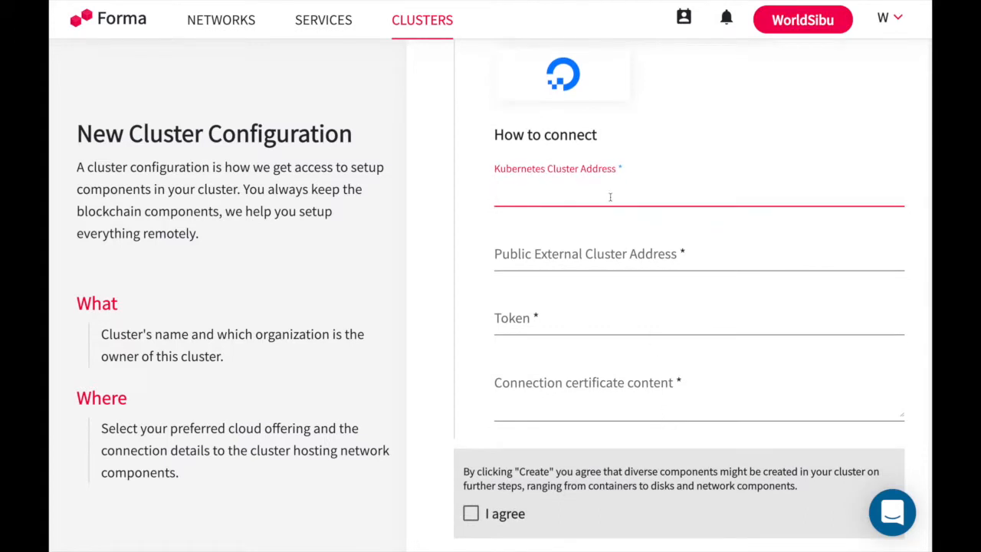
type("35.194.88.137")
left_click(547, 263)
type("c-prod002.worldsibu.com")
Step: Paste the access token and the connection certificate content, accept the agreement and create the cluster configuration
left_click(544, 322)
key("ctrl+v")
left_click(539, 377)
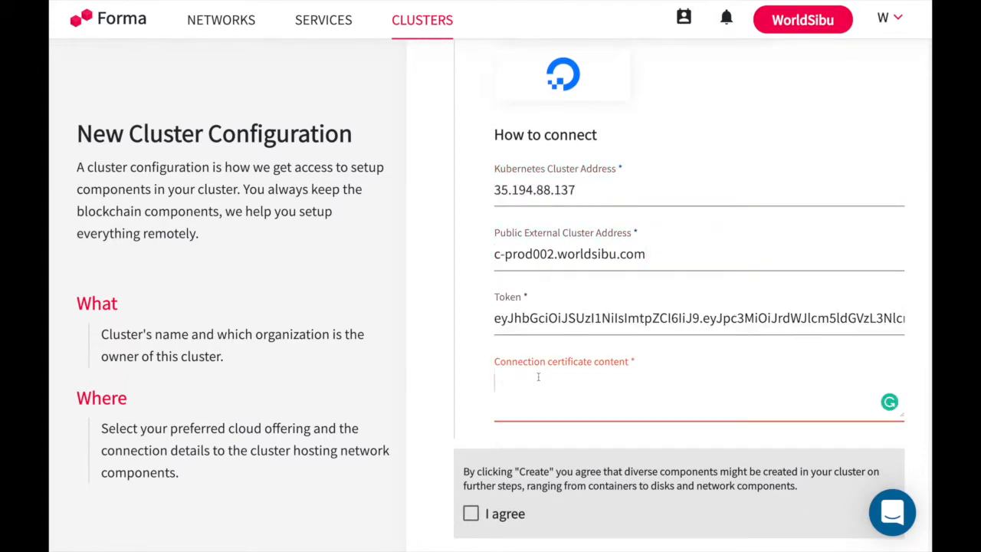
key("ctrl+v")
left_click(471, 513)
scroll(607, 517, "down", 3)
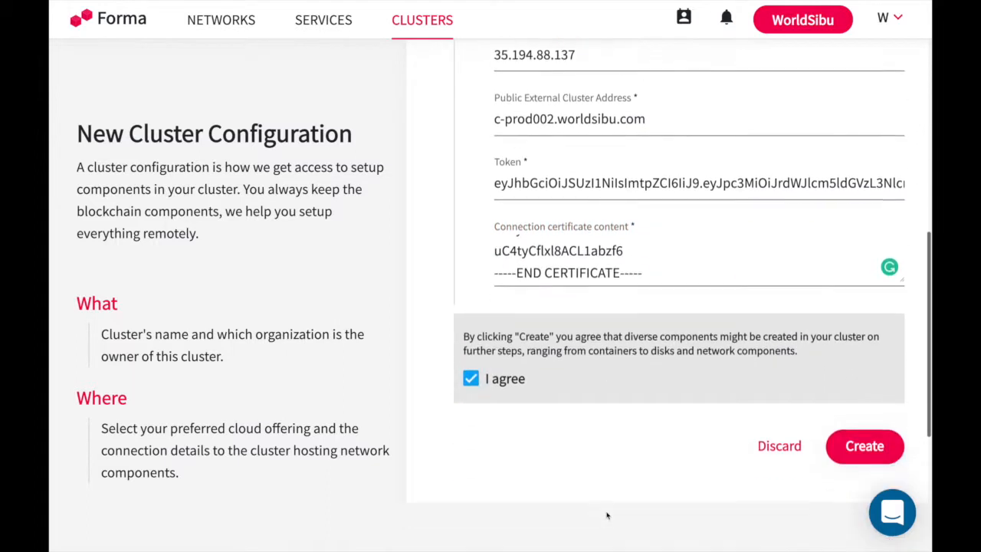
left_click(851, 379)
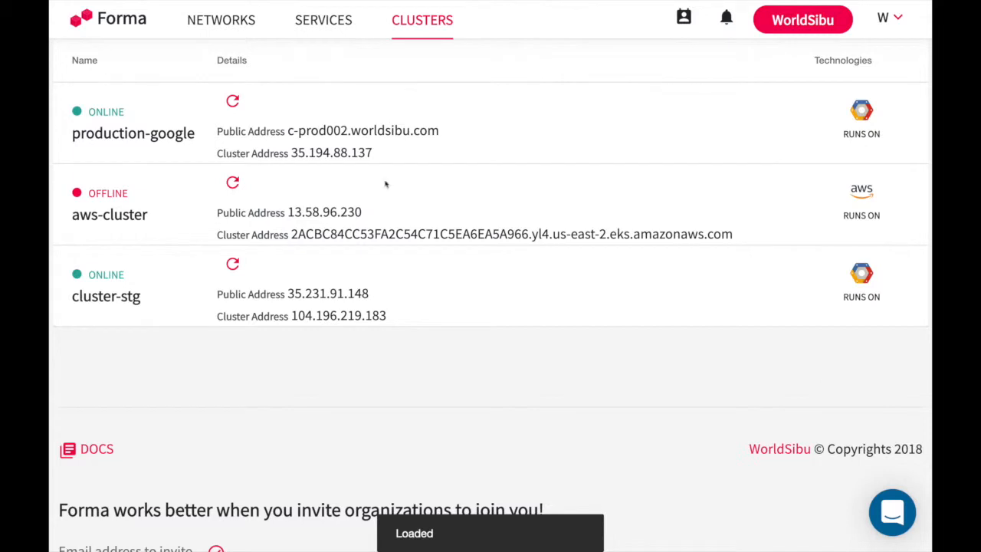
double_click(94, 112)
left_click(89, 112)
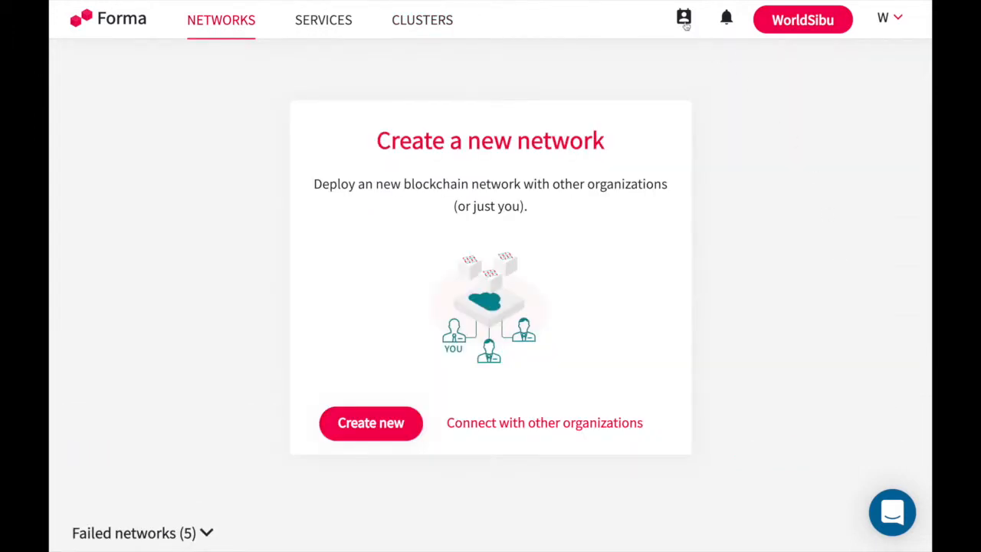
Step: Send a connection invitation from the Beta organization using WorldSibu's copied organization ID, and approve the request from WorldSibu's account
left_click(684, 19)
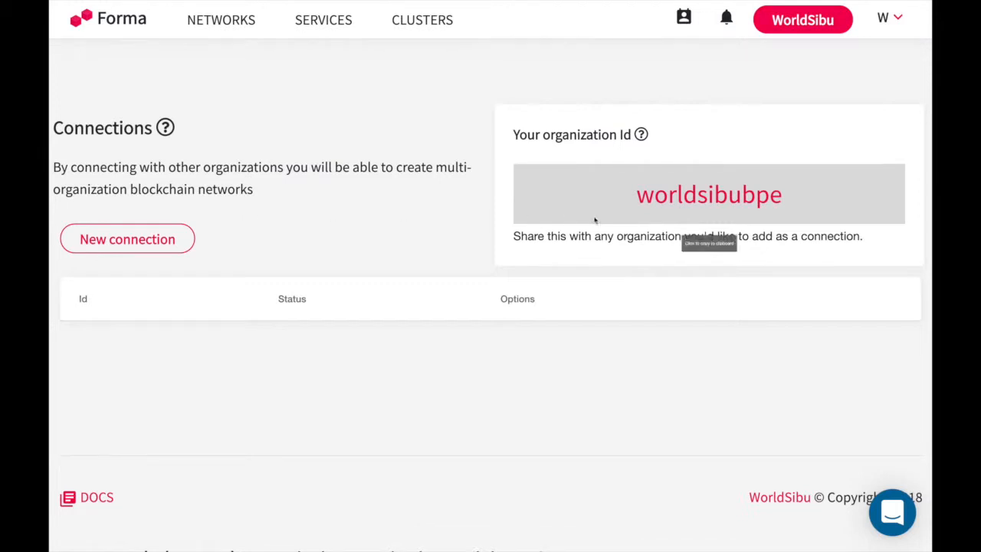
left_click(646, 198)
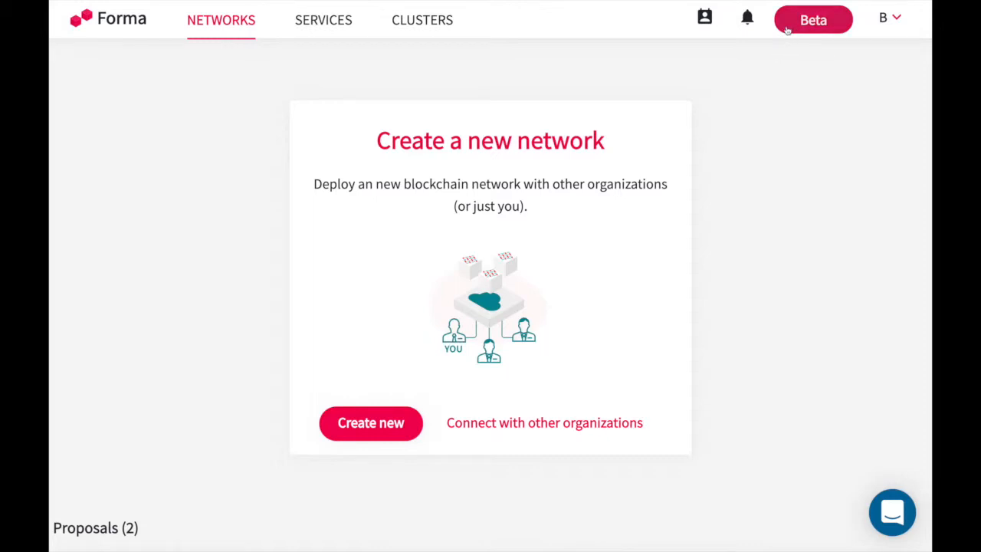
left_click(704, 17)
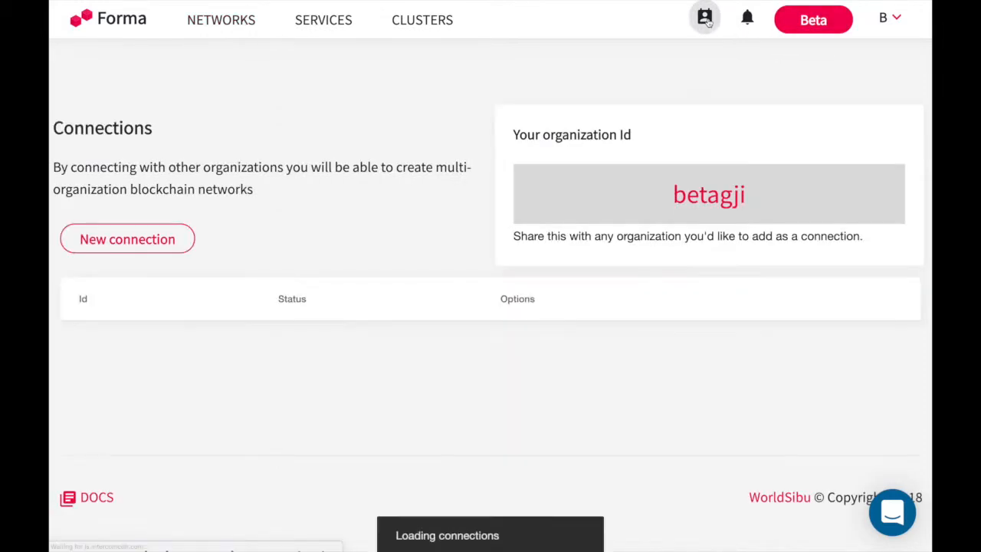
left_click(146, 250)
left_click(348, 201)
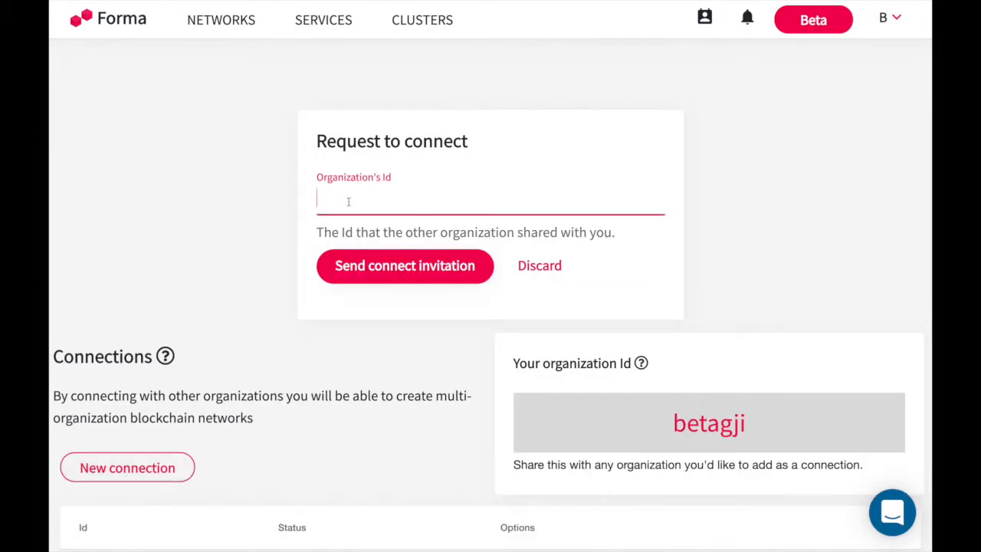
key("ctrl+v")
left_click(405, 275)
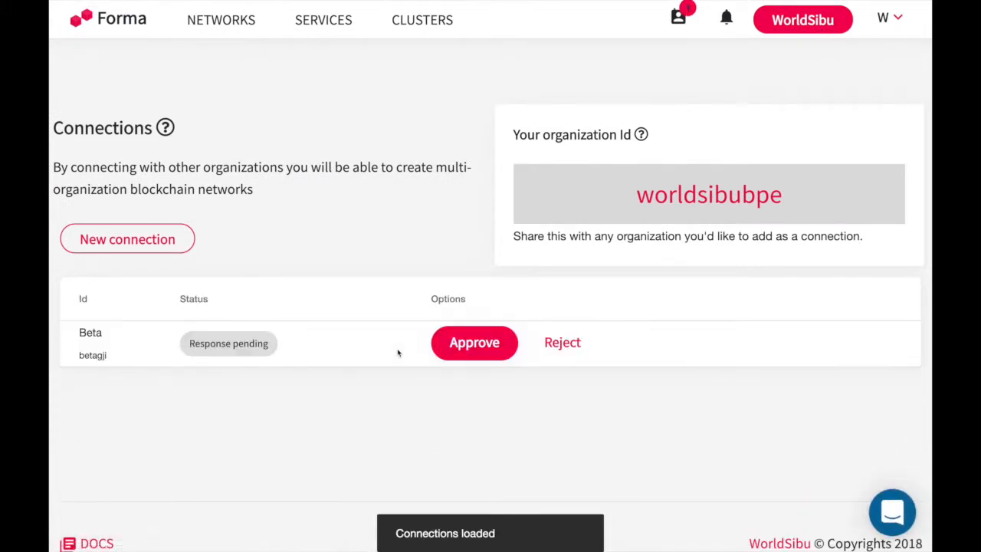
left_click(456, 354)
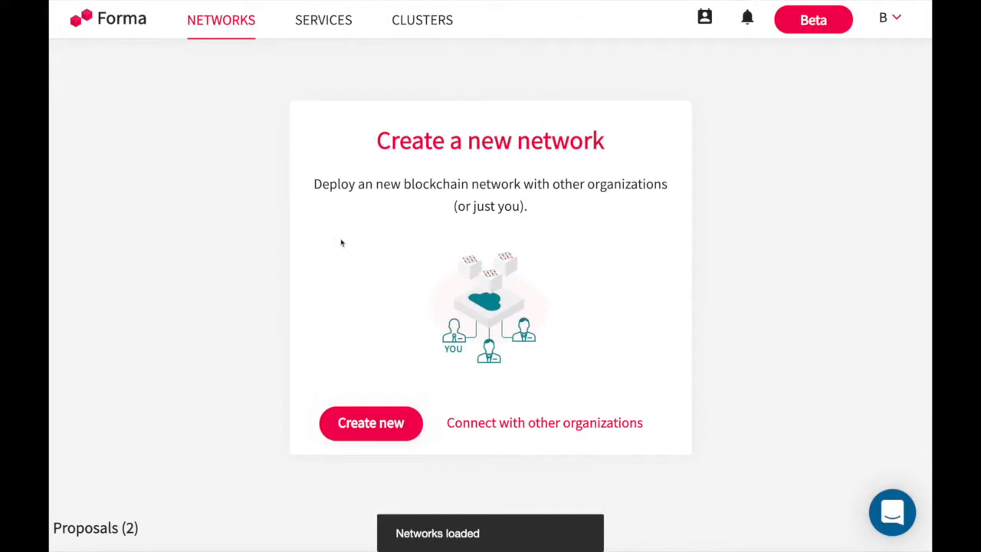
Step: Examine the Beta organization's list of clusters, checking the production-beta entry
left_click(418, 22)
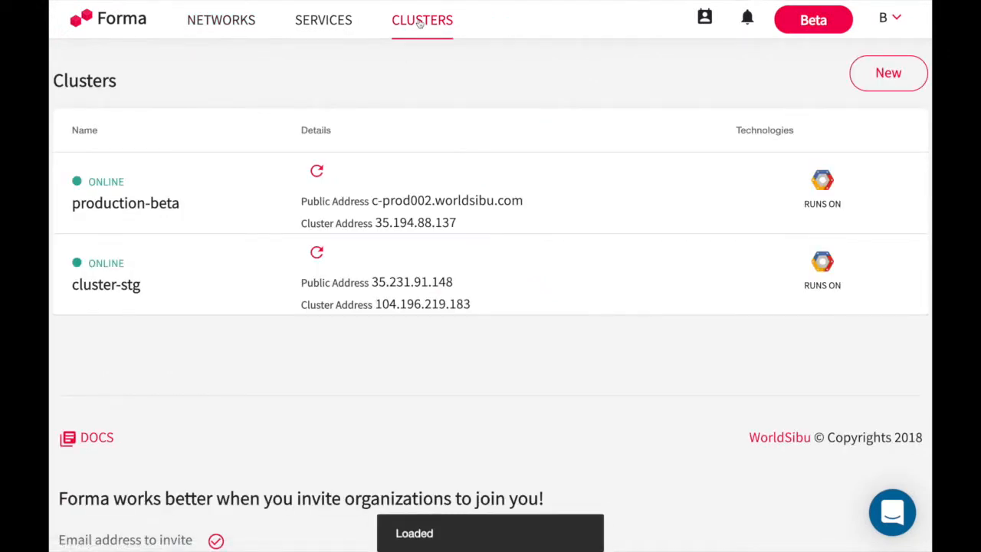
left_click_drag(75, 203, 178, 203)
left_click(195, 208)
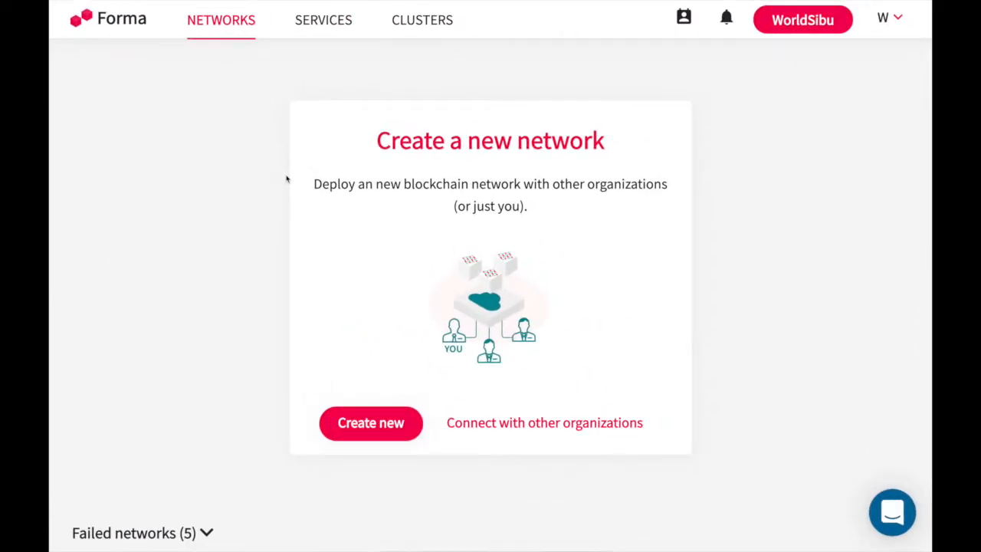
Step: Start a new network from the WorldSibu account and name it DevNet
left_click(404, 435)
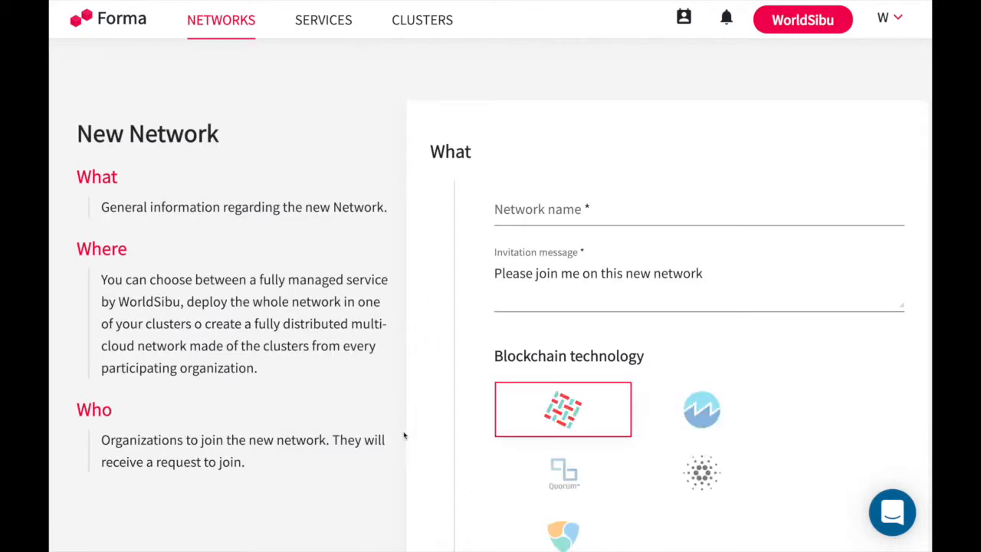
left_click(547, 210)
type("DevNet")
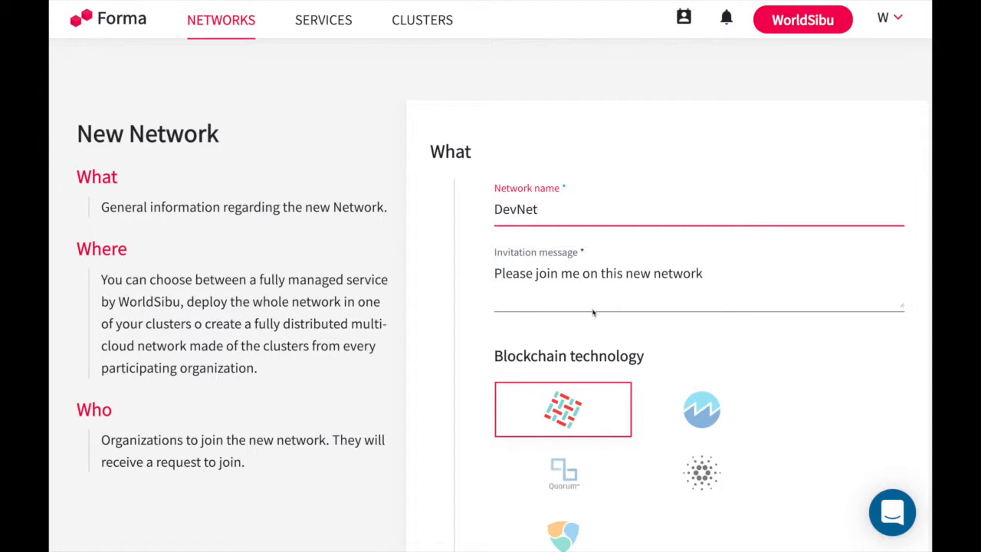
Step: Set the network type to Multi-cloud network in your own infrastructure, deploying its components to the production-google cluster
scroll(713, 280, "down", 3)
scroll(719, 284, "down", 5)
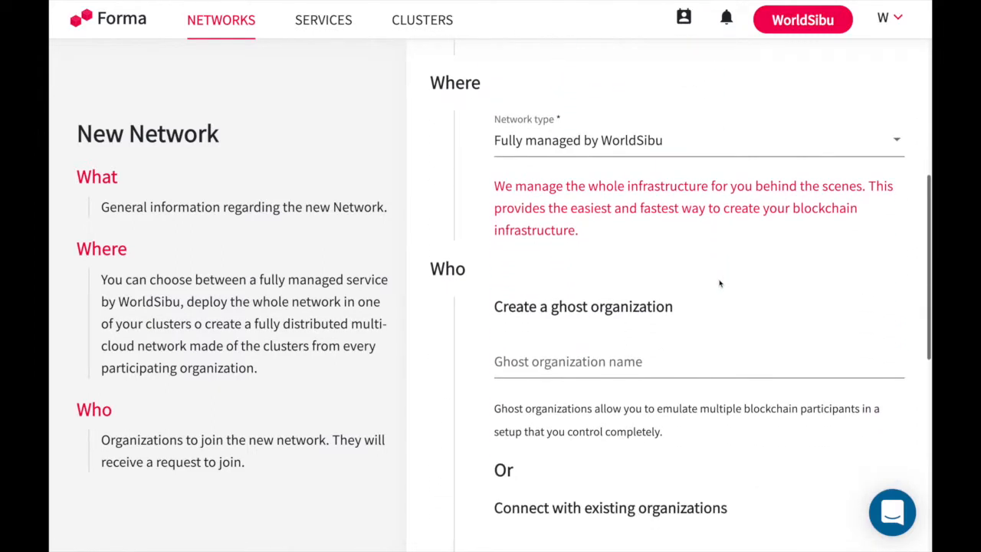
left_click(635, 149)
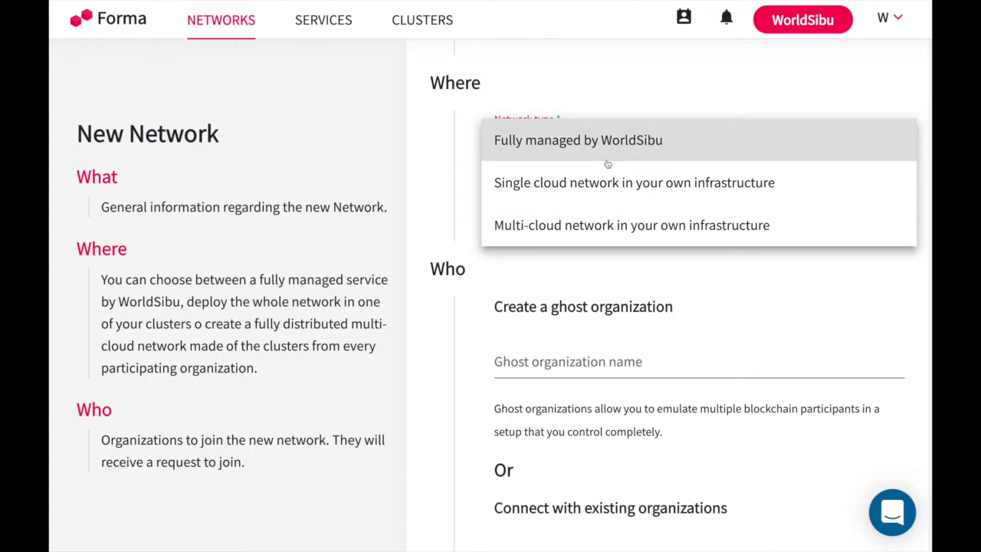
left_click(568, 237)
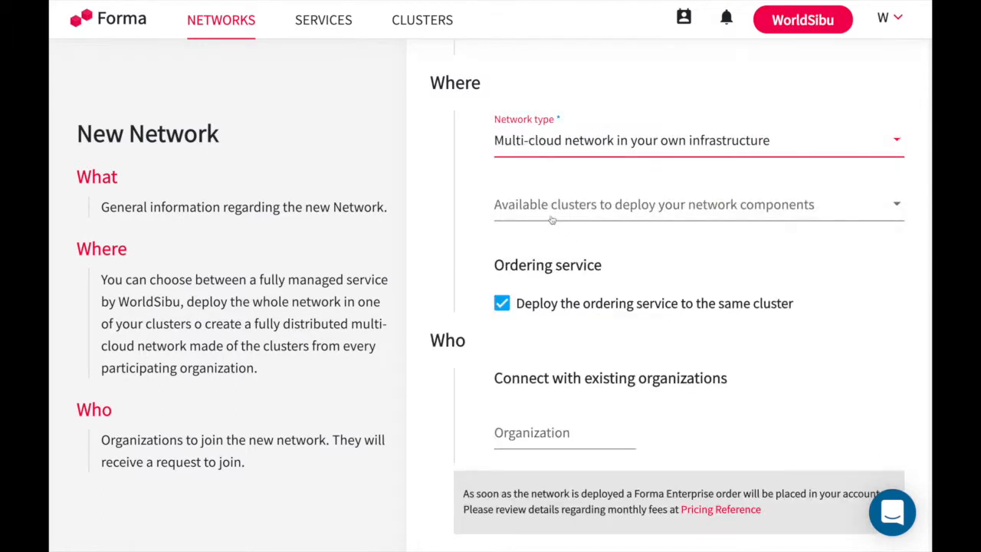
left_click(552, 220)
left_click(552, 220)
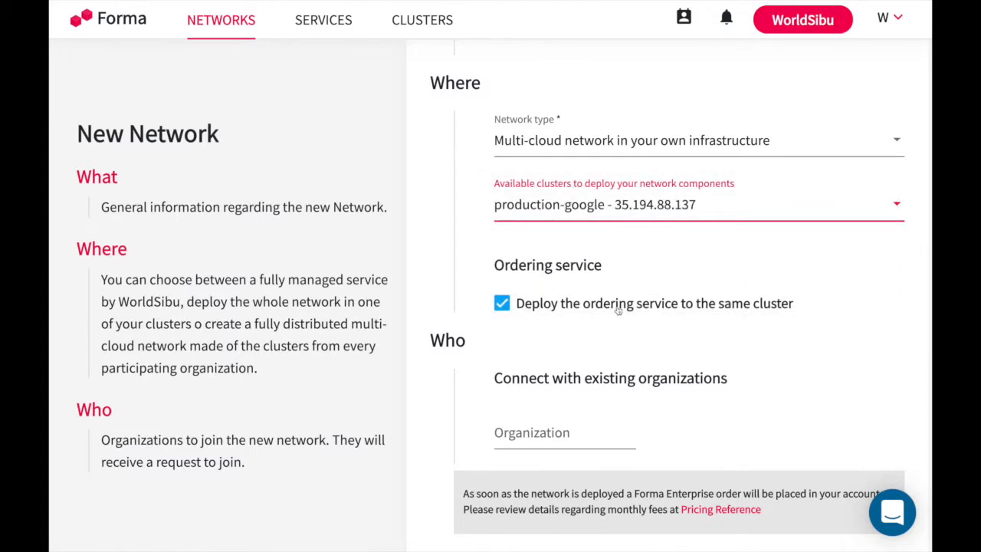
Step: Add the Beta organization to the DevNet network and submit the network for creation
scroll(619, 309, "down", 2)
left_click(574, 276)
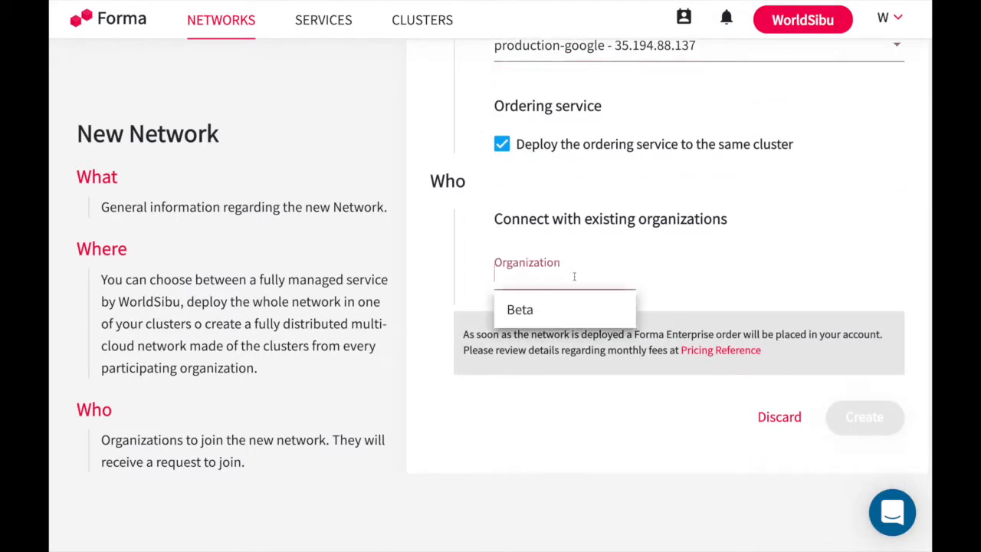
left_click(555, 311)
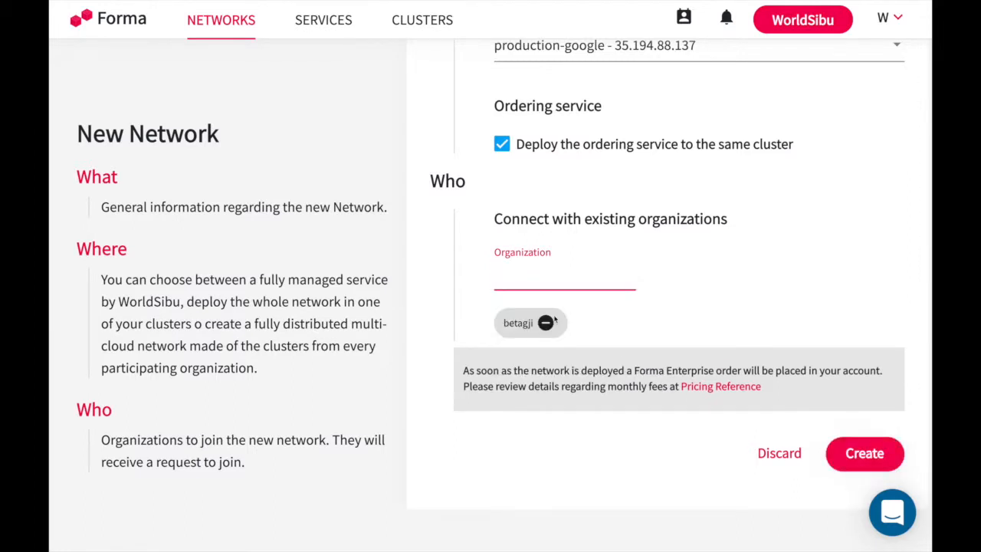
left_click(848, 460)
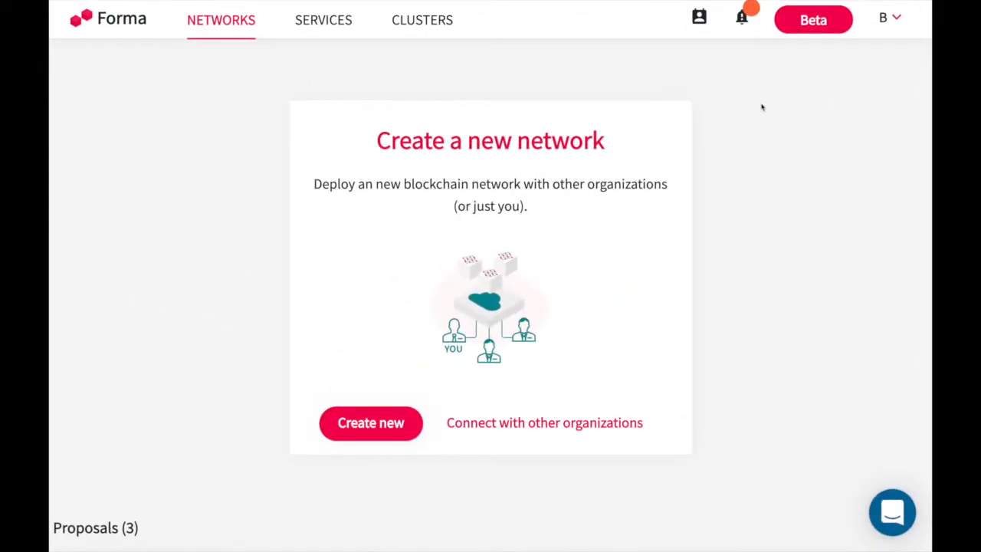
Step: From the Beta account, accept WorldSibu's request to join DevNet using the production-beta cluster
left_click(742, 18)
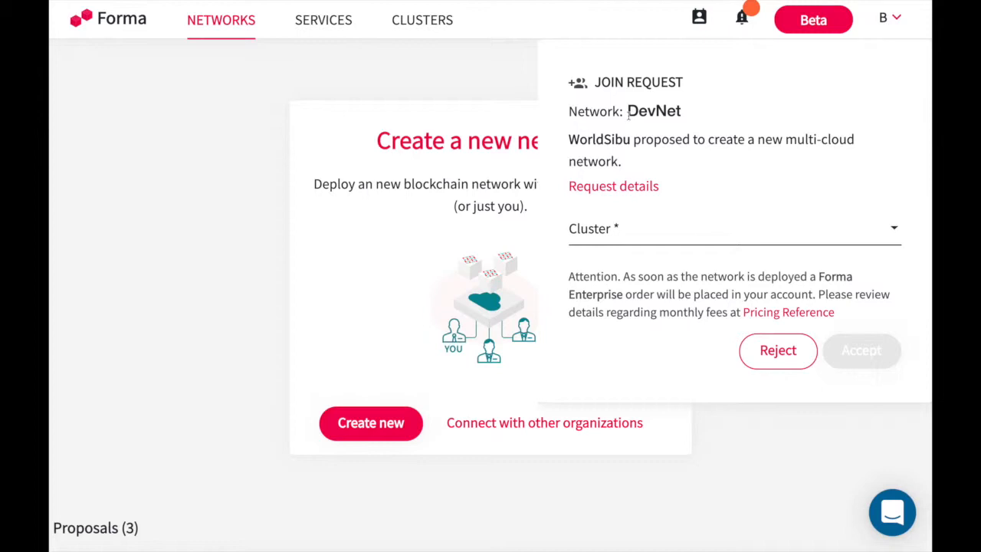
left_click_drag(629, 114, 681, 114)
left_click(674, 136)
left_click(657, 231)
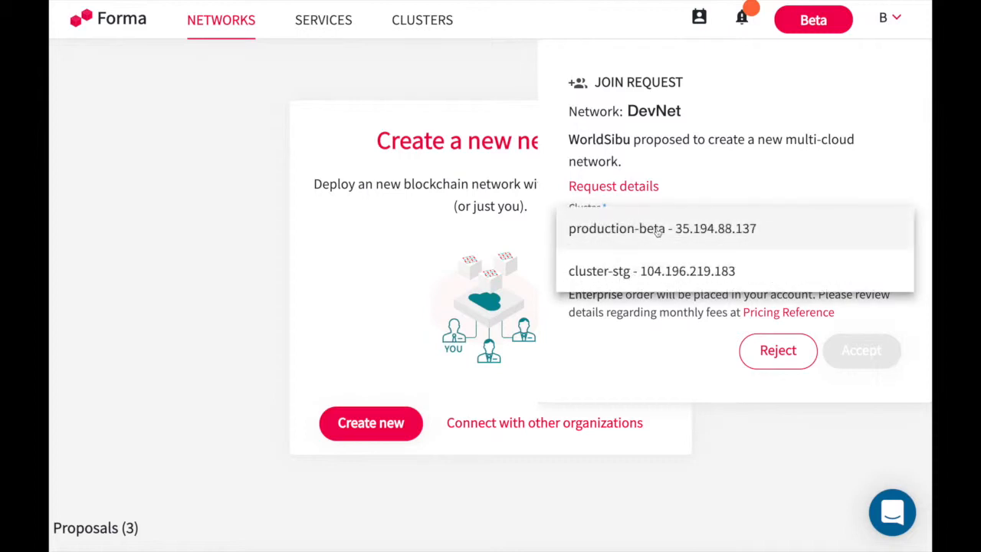
left_click(785, 238)
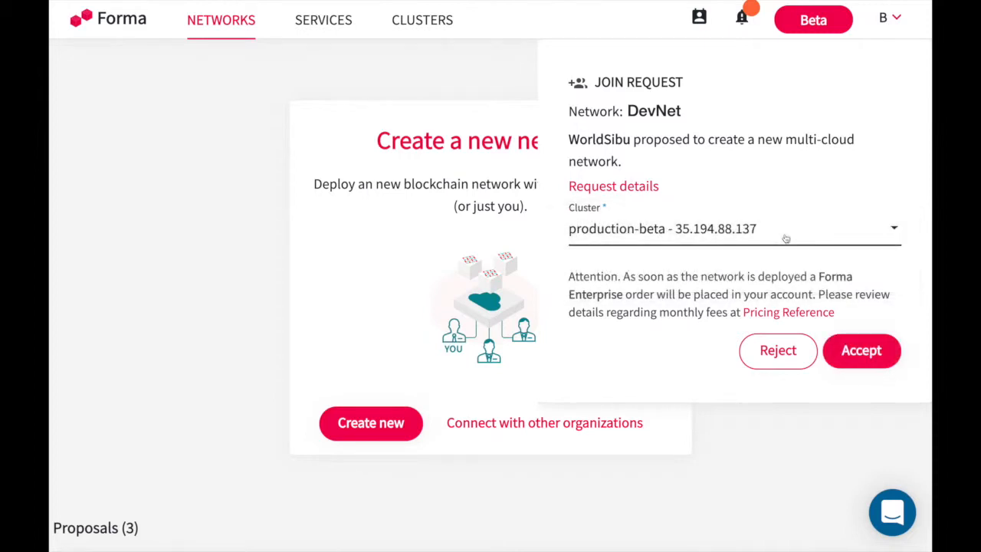
left_click(837, 356)
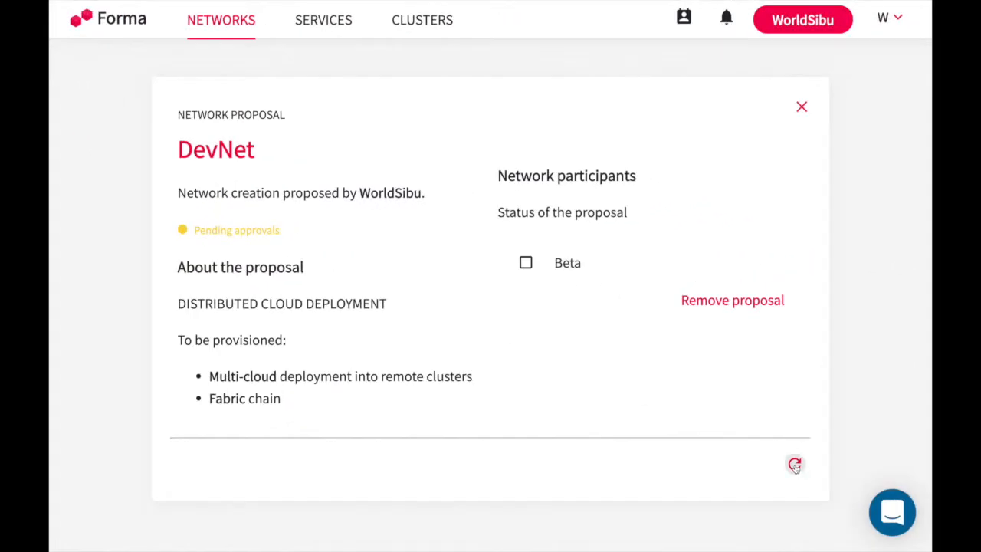
Step: From the WorldSibu account, refresh the DevNet proposal, agree to the terms and deploy the network, refreshing its installation status
left_click(795, 465)
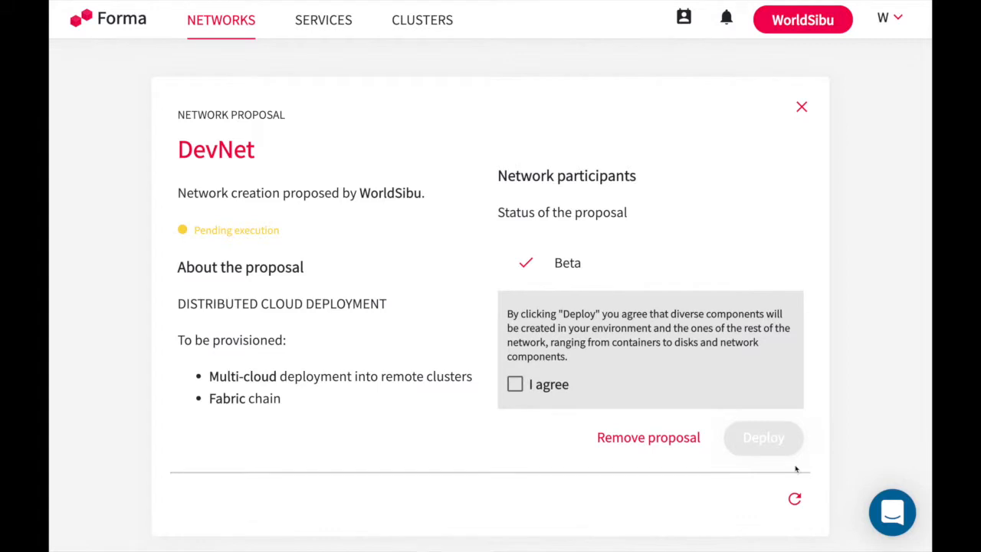
left_click(558, 387)
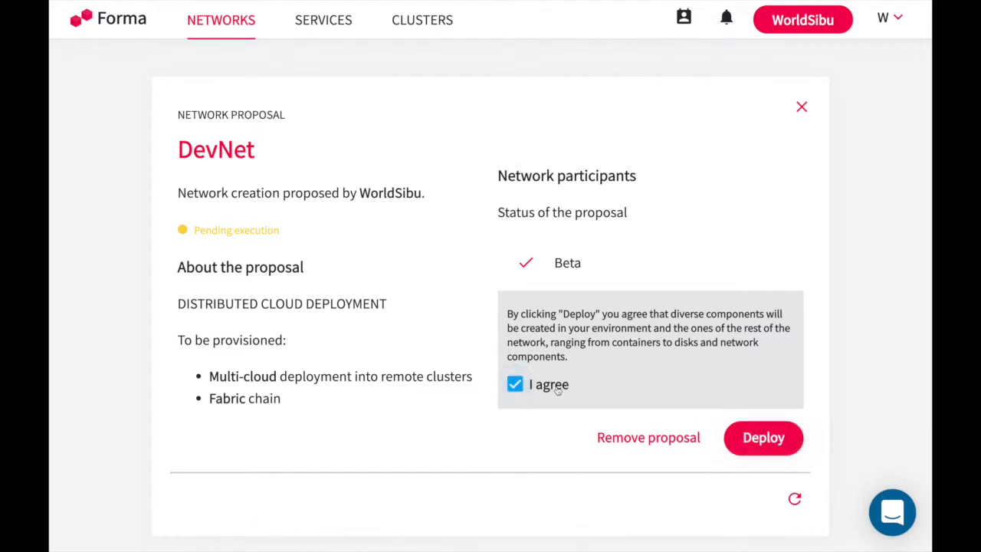
left_click(737, 451)
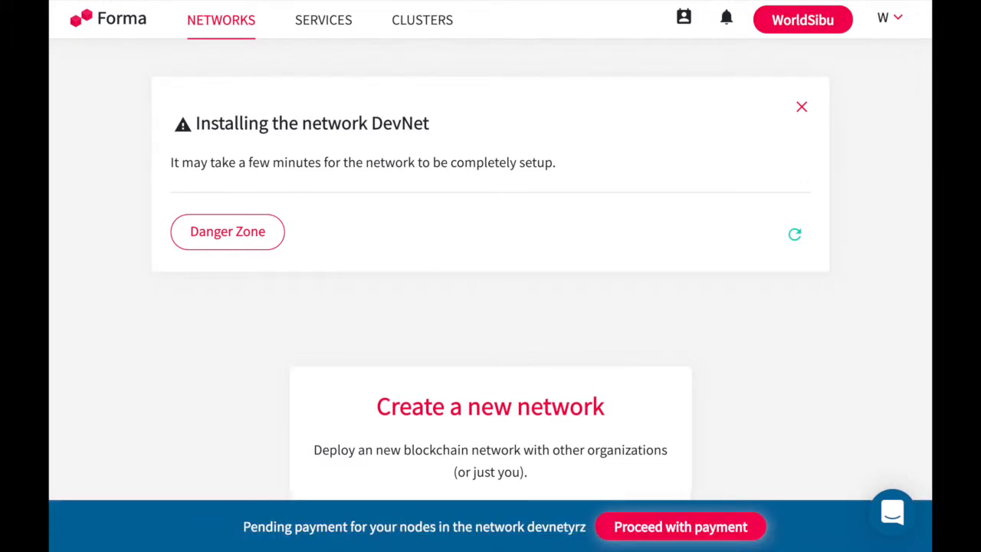
left_click(795, 235)
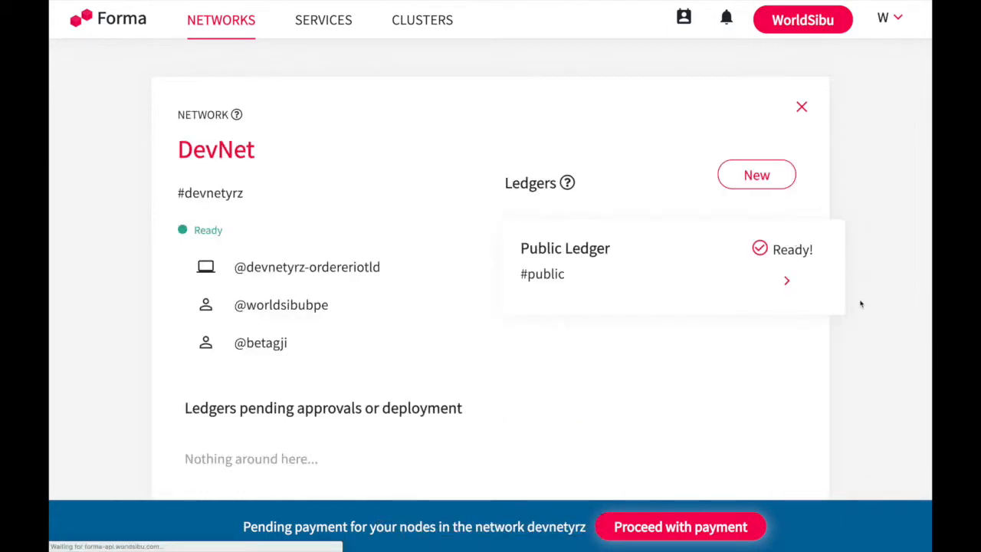
Step: Get DevNet's nodes environment and identities from the WorldSibu account and also from the Beta account
mouse_move(568, 187)
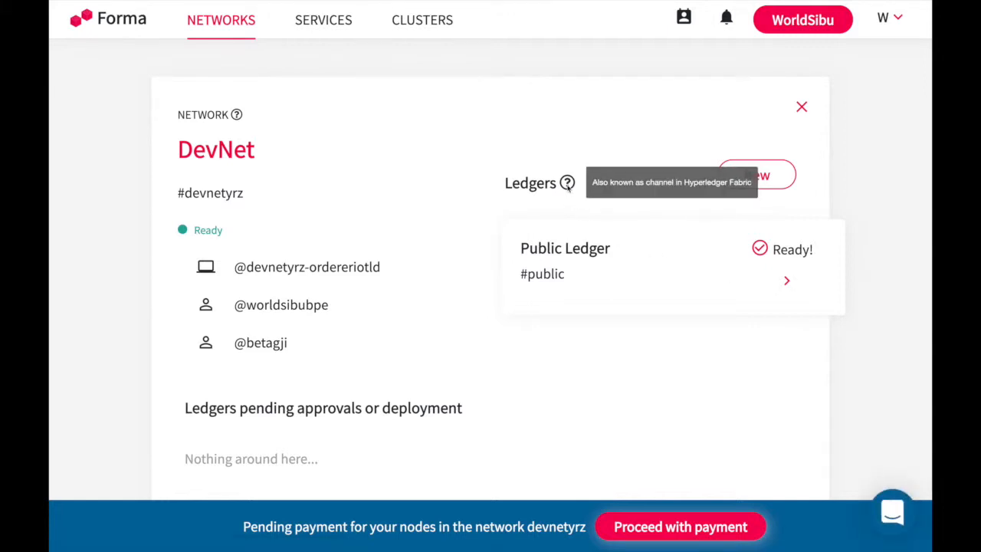
scroll(568, 187, "down", 2)
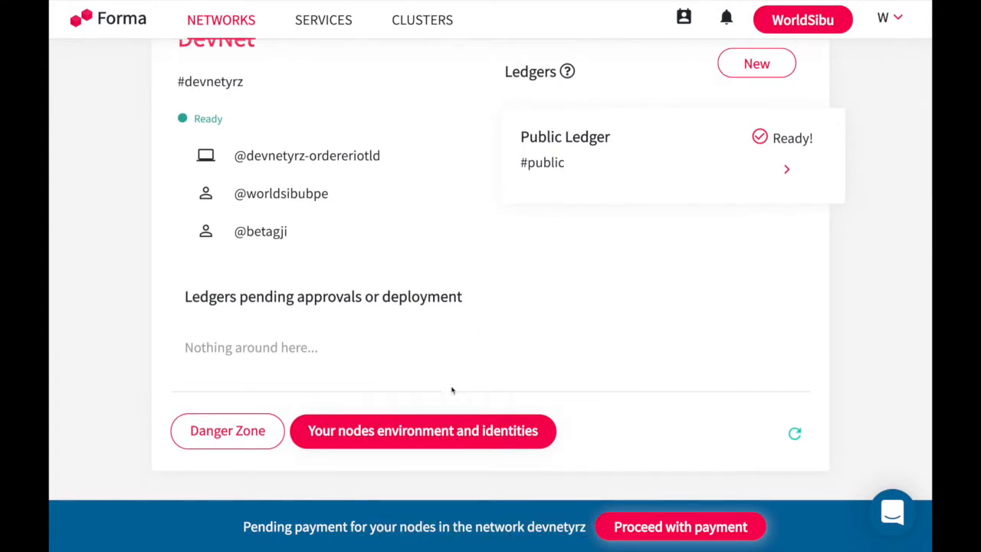
left_click(436, 434)
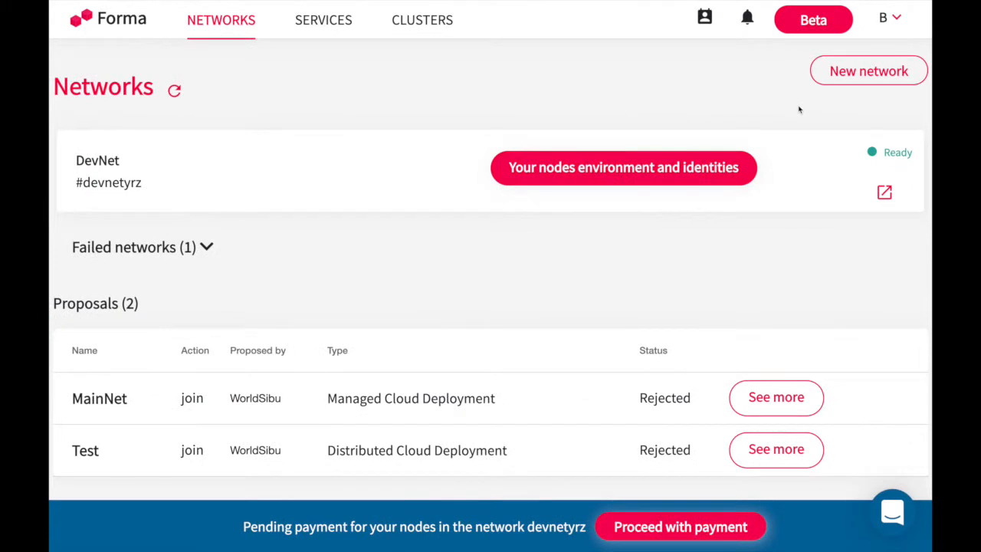
left_click(717, 181)
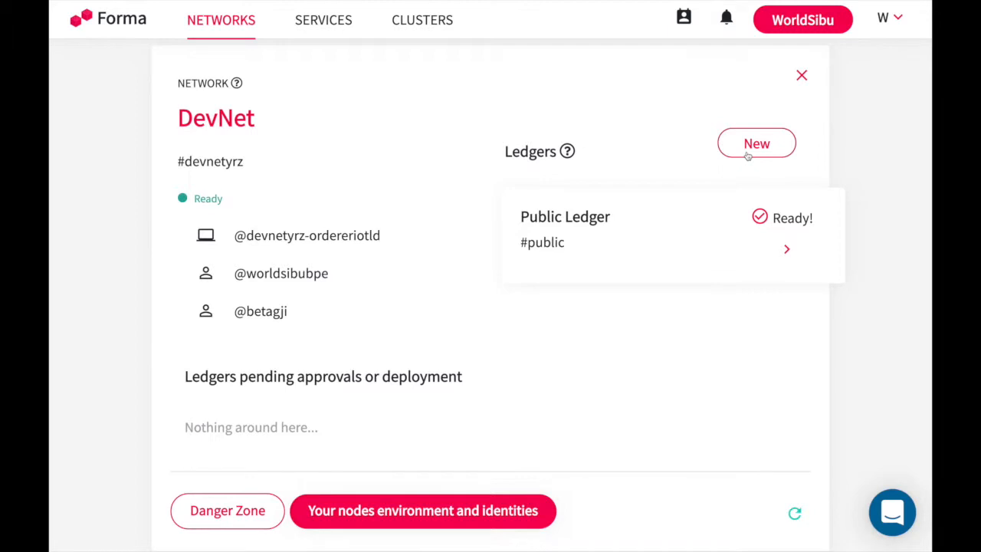
Step: Start a new ledger in WorldSibu's DevNet network named mychannel, with the invitation message "This is the main channel"
left_click(748, 151)
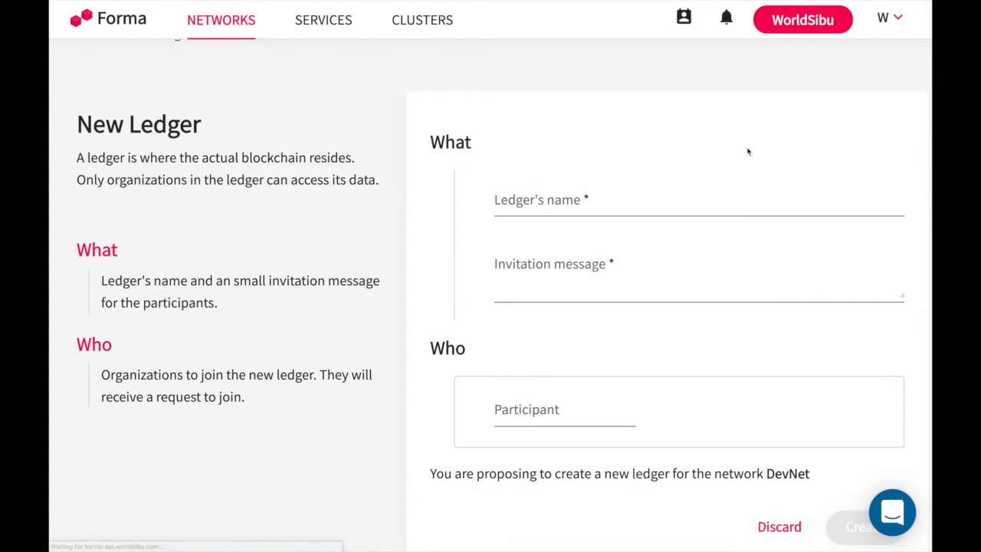
left_click(634, 193)
type("mychannel")
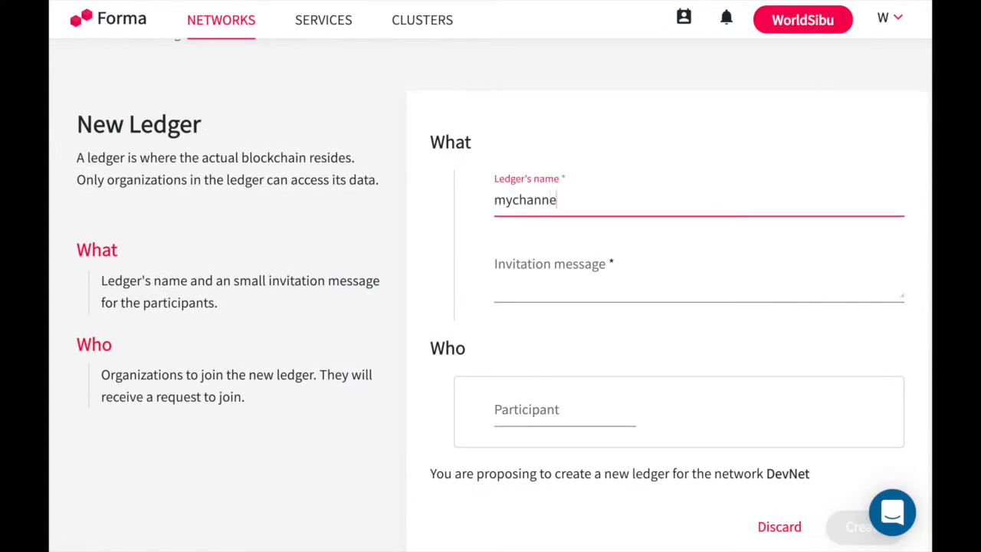
left_click(585, 261)
type("This is ")
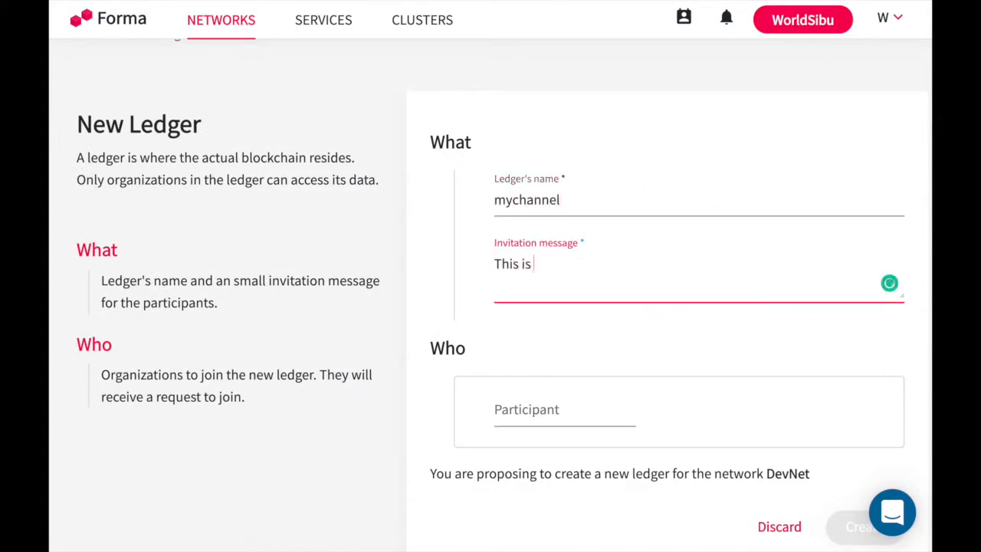
type("the main channel")
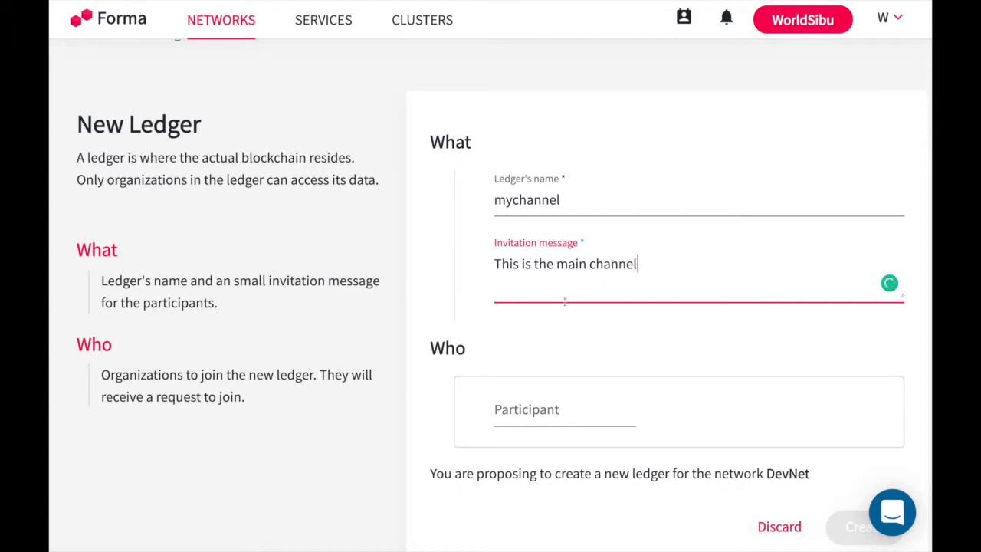
Step: Add Beta as a participant of the new ledger and submit its creation proposal
left_click(519, 409)
left_click(564, 448)
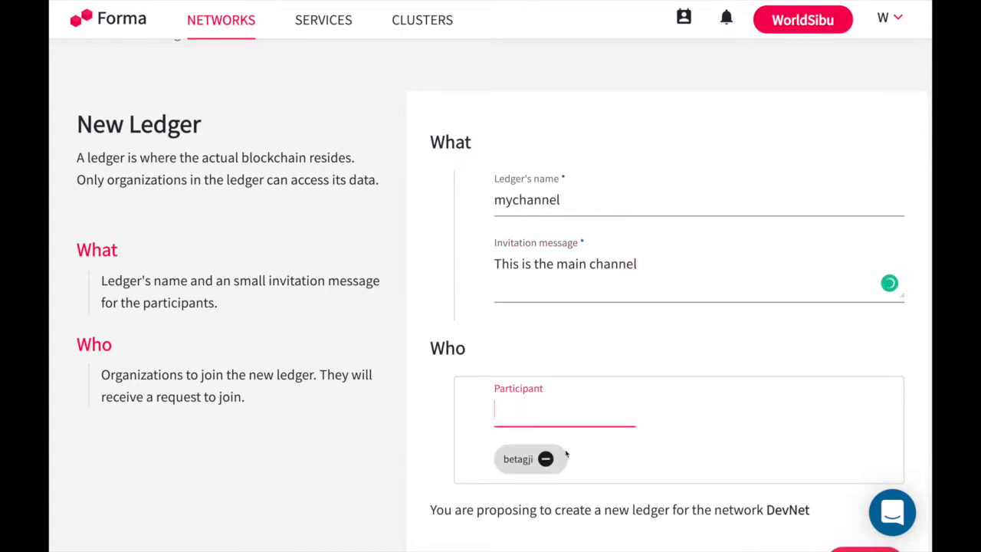
scroll(565, 453, "down", 3)
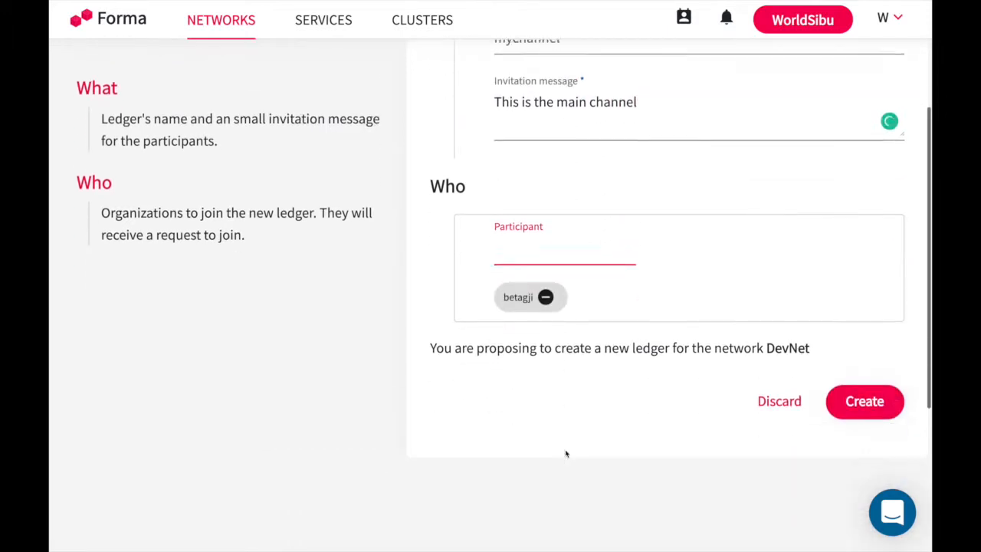
left_click(848, 397)
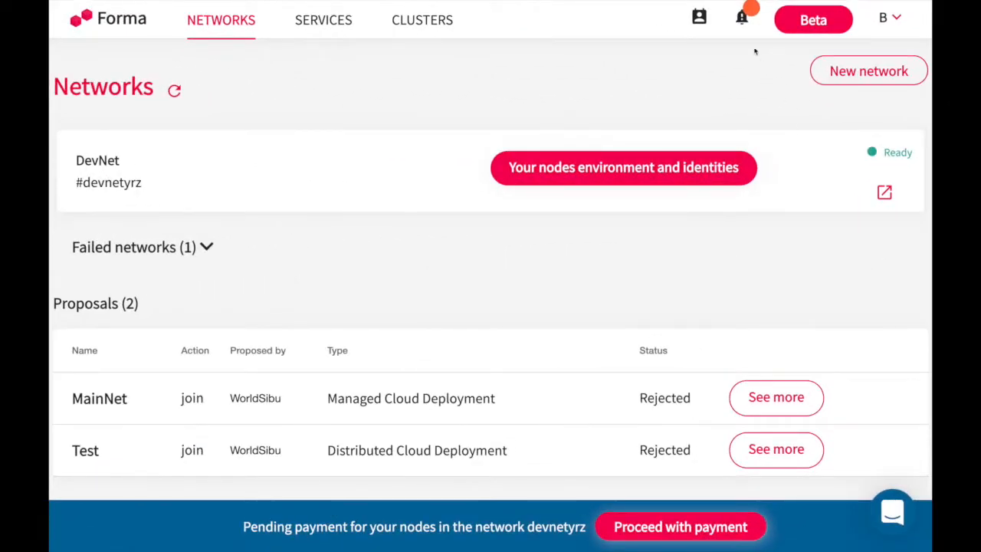
Step: From the Beta account, accept WorldSibu's join request for the mychannel ledger
left_click(745, 24)
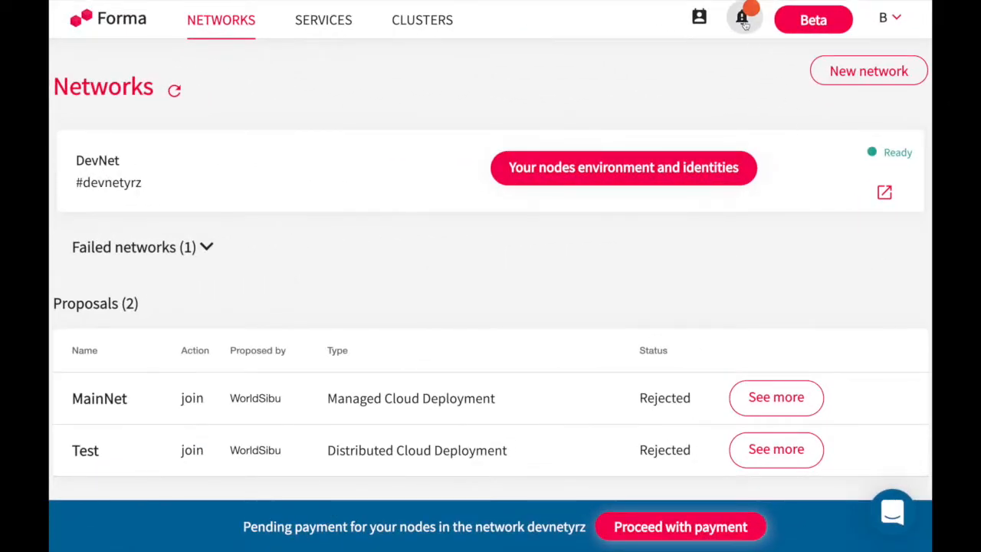
left_click(744, 22)
left_click(744, 21)
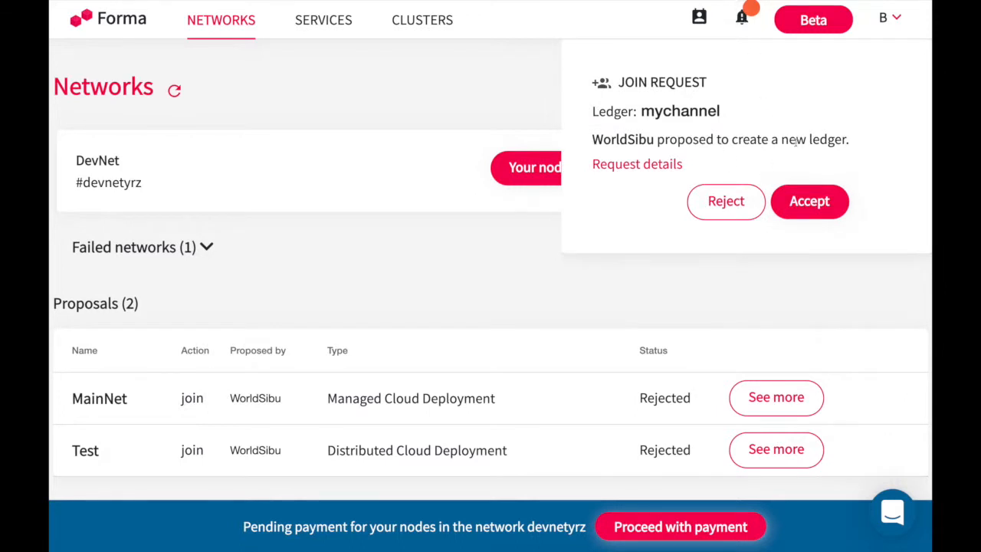
left_click(802, 212)
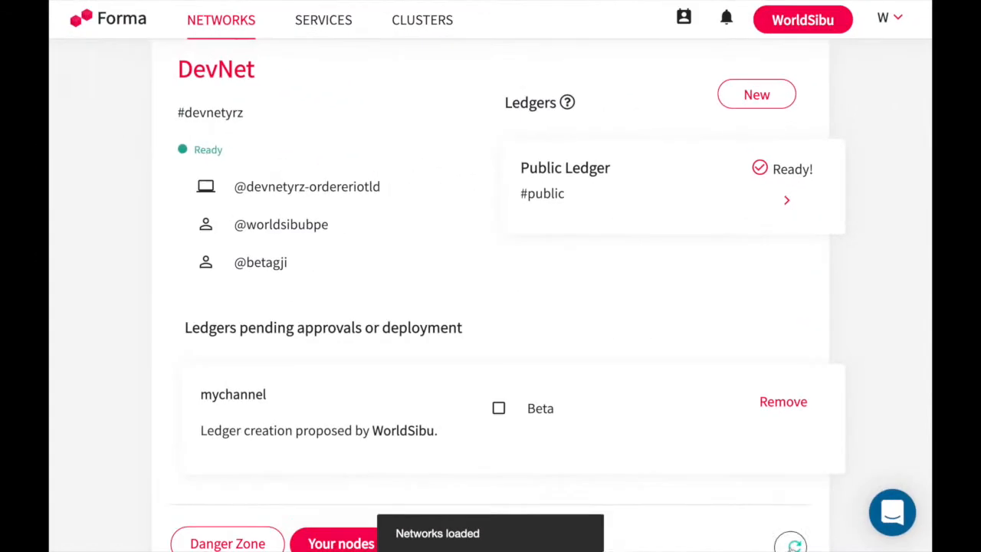
Step: From the WorldSibu account, refresh DevNet, deploy the approved mychannel ledger and refresh its deployment status
left_click(794, 545)
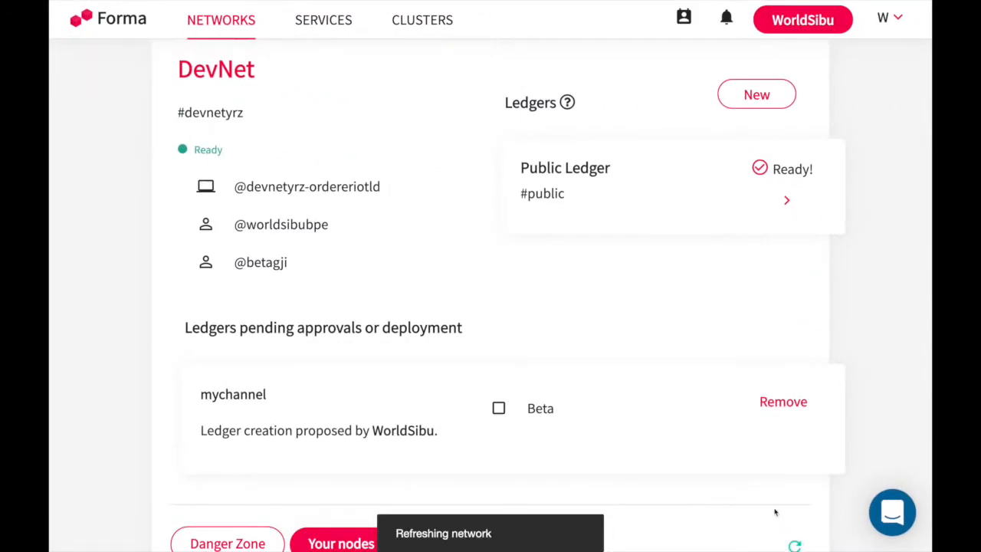
left_click(771, 407)
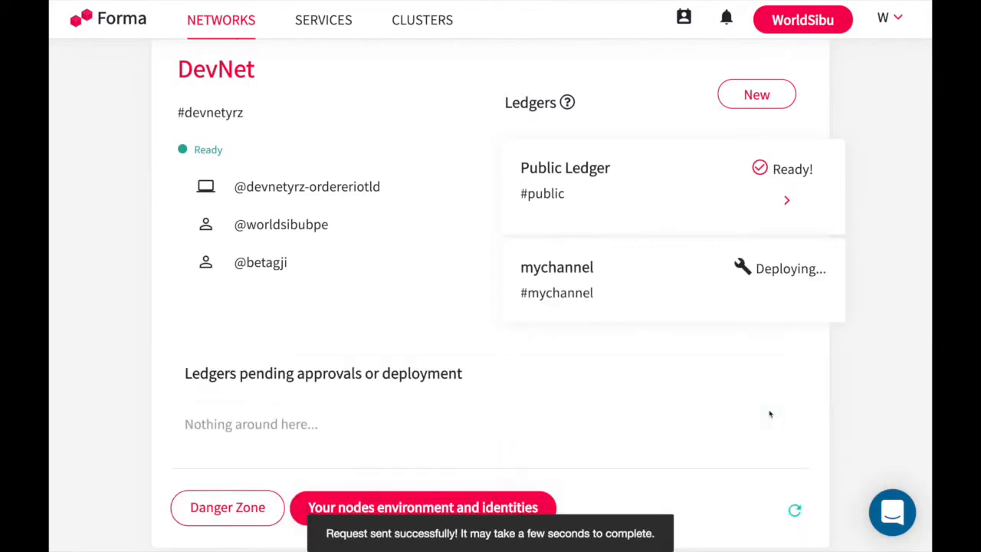
scroll(770, 414, "up", 2)
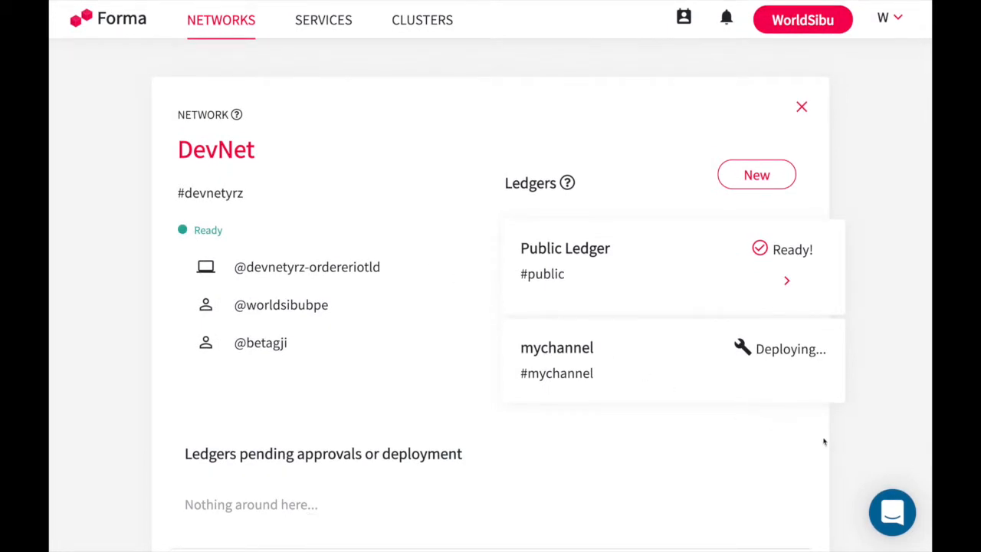
scroll(824, 442, "down", 2)
left_click(794, 498)
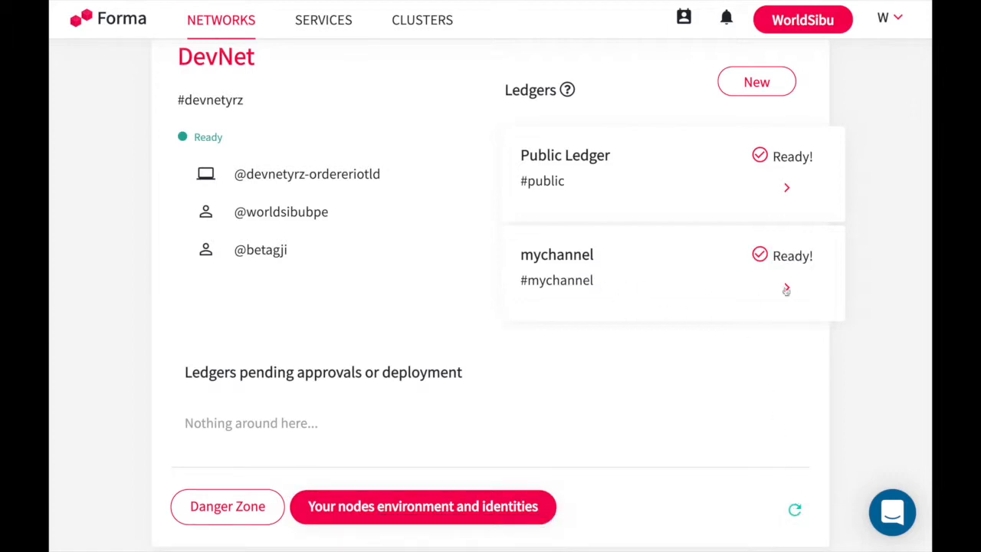
Step: Start a new smart contract in the mychannel ledger and name it personcc
left_click(788, 289)
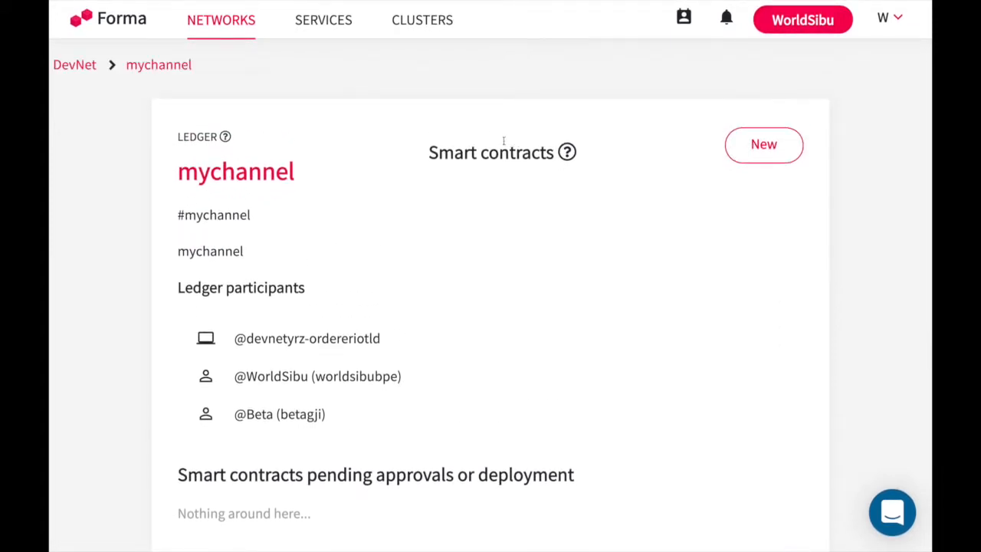
mouse_move(567, 156)
left_click(759, 146)
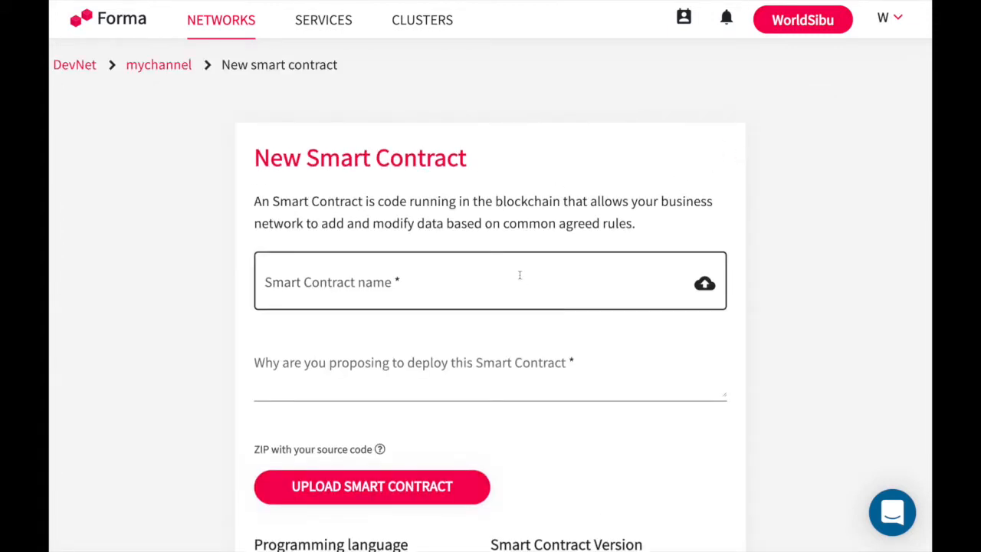
left_click(519, 274)
type("person")
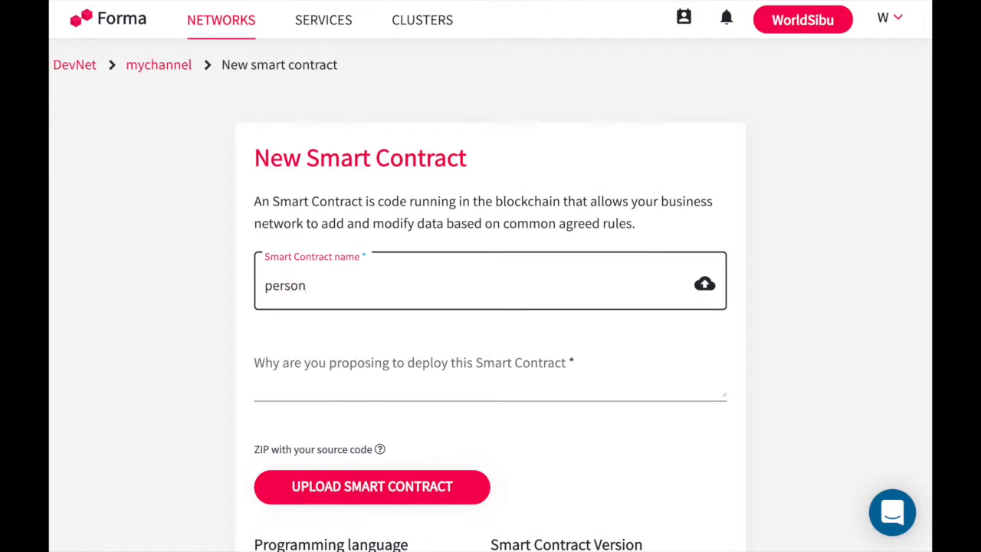
type("cc")
Step: Give "This is our main chaincode" as the deployment reason and choose smart-contract-package.zip as the contract's source code
scroll(463, 272, "down", 2)
left_click(457, 241)
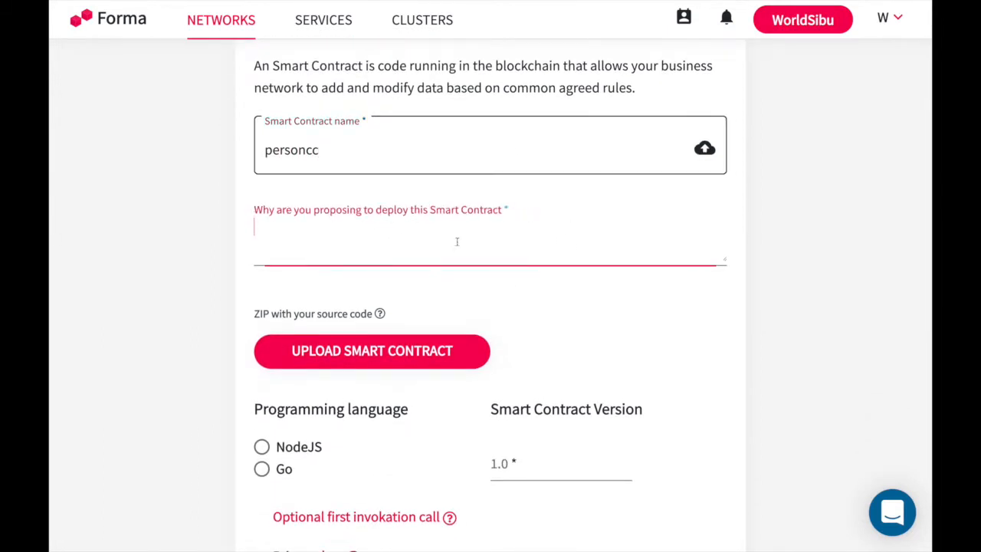
type("This is our main chaincode")
left_click(458, 366)
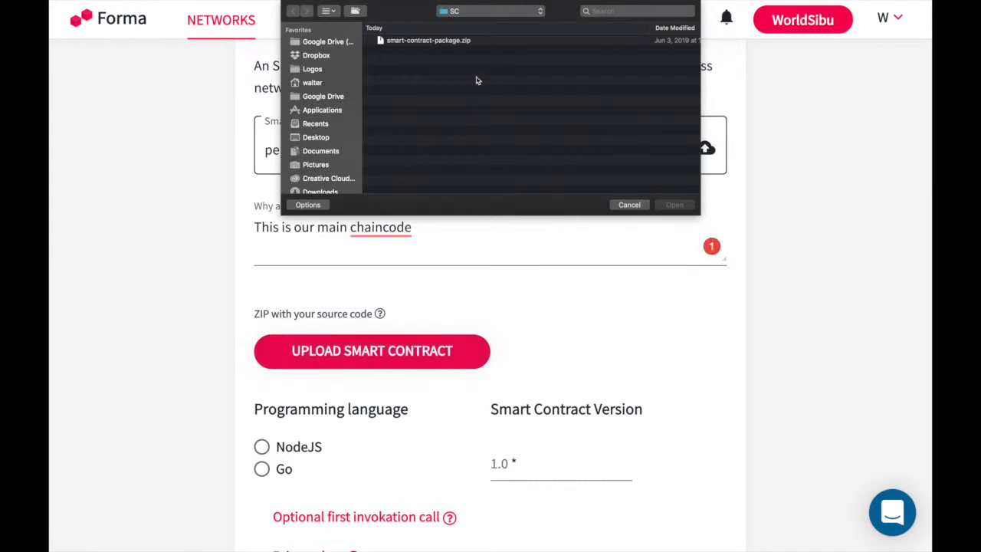
double_click(460, 40)
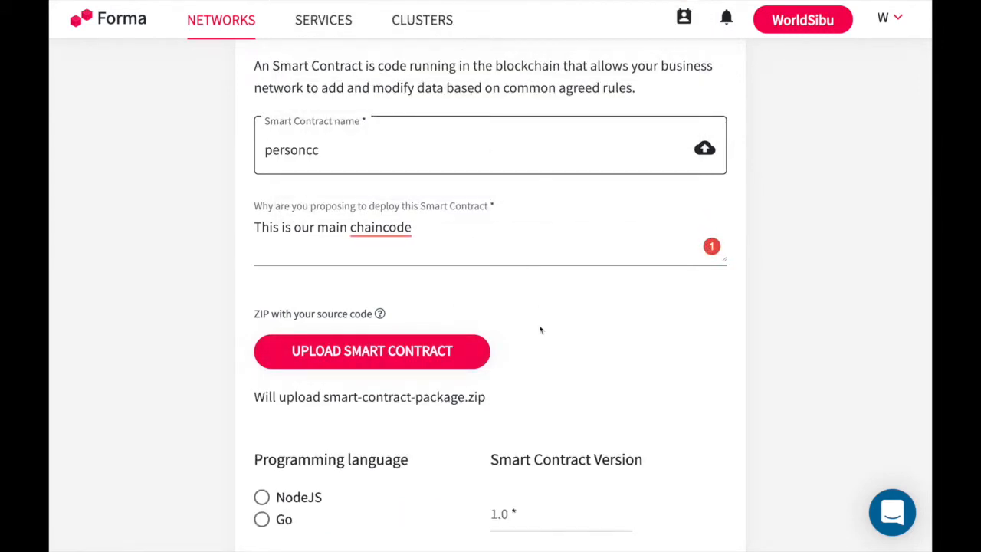
Step: Set the smart contract's programming language to NodeJS and its version to 1, and create the deployment proposal
scroll(540, 330, "down", 5)
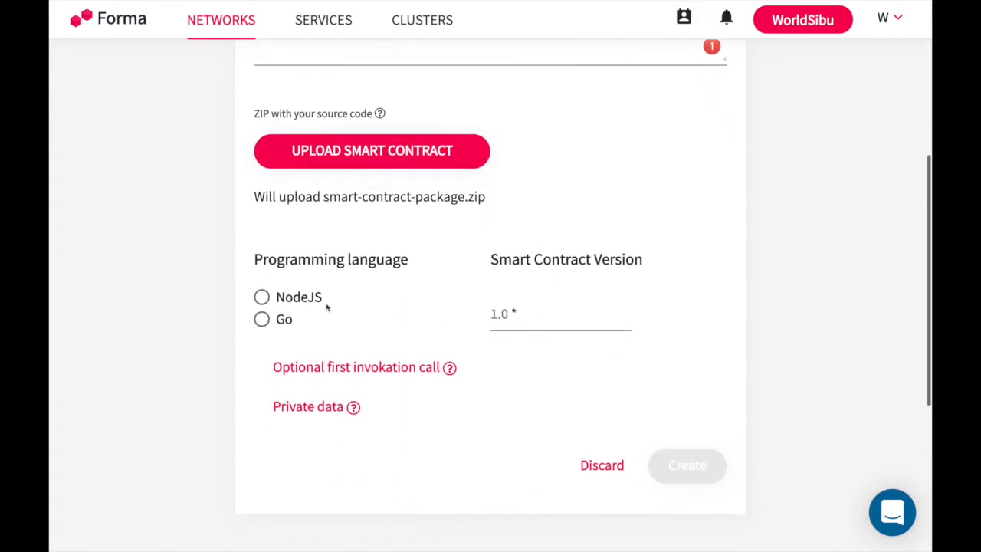
left_click(316, 302)
left_click(524, 329)
type("1")
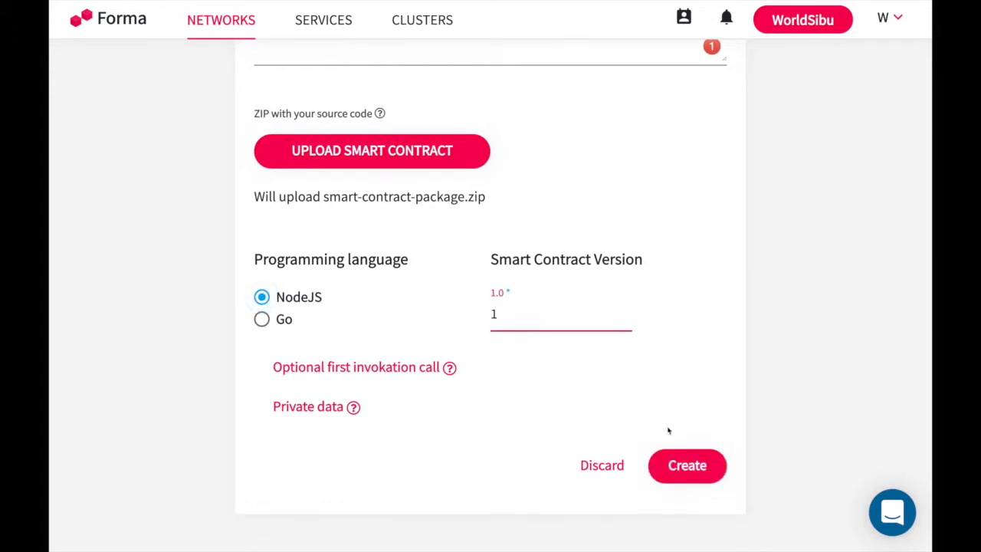
left_click(679, 477)
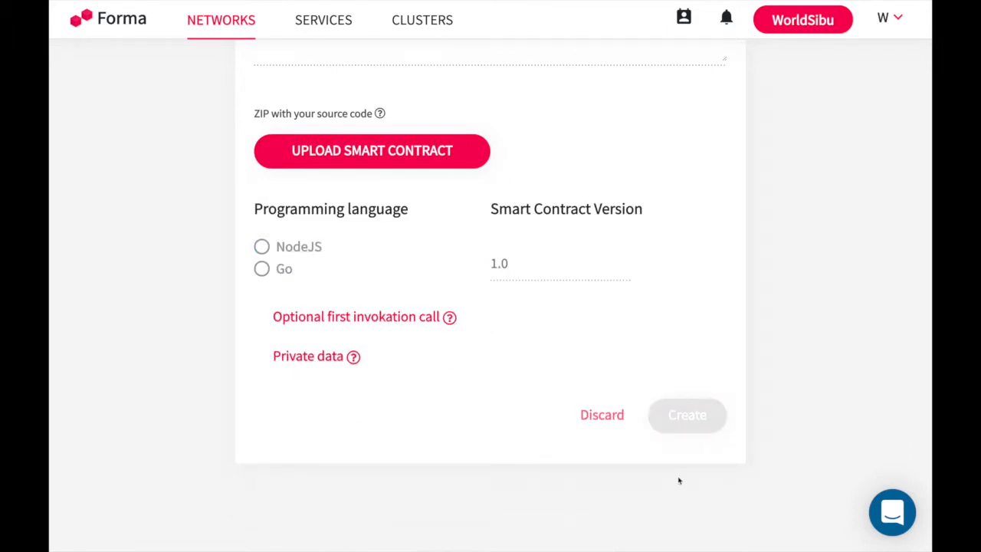
scroll(679, 481, "up", 3)
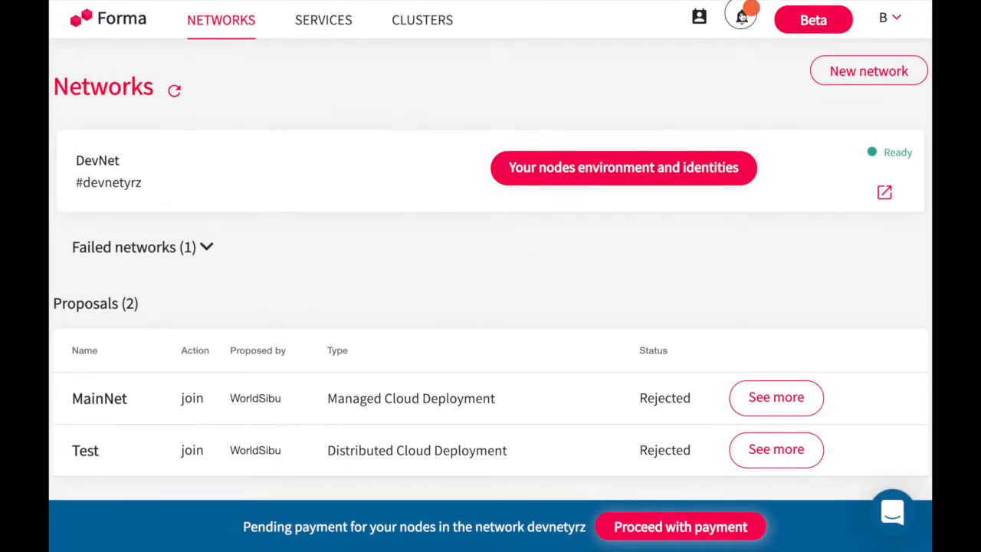
Step: Accept the personcc deployment request from the Beta account, and deploy the contract from the WorldSibu account, refreshing its status
left_click(742, 17)
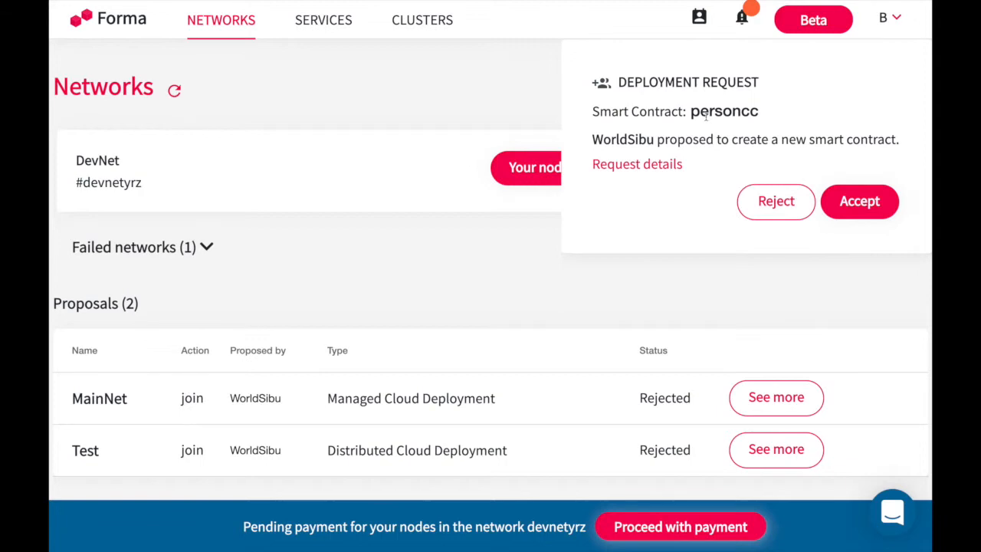
left_click(857, 200)
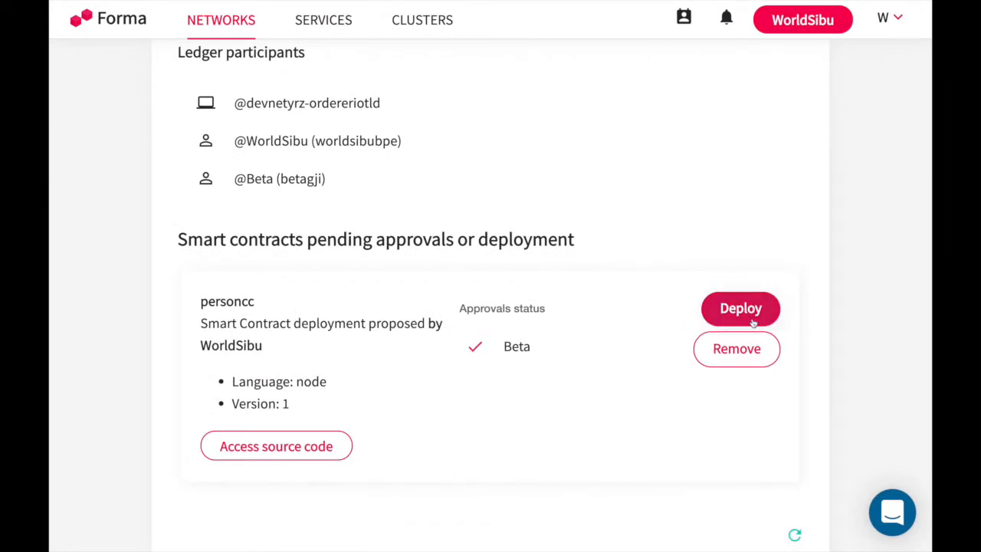
left_click(754, 322)
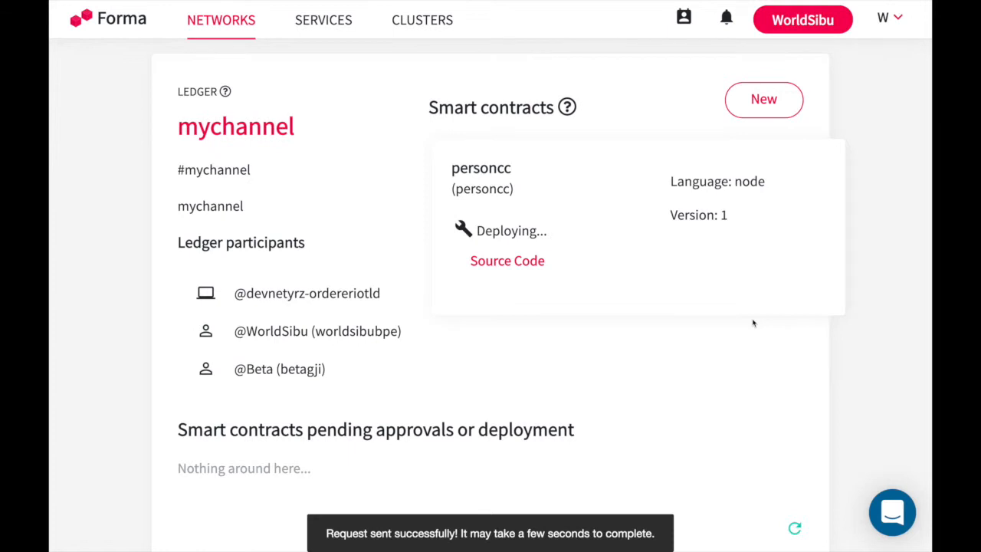
left_click(795, 528)
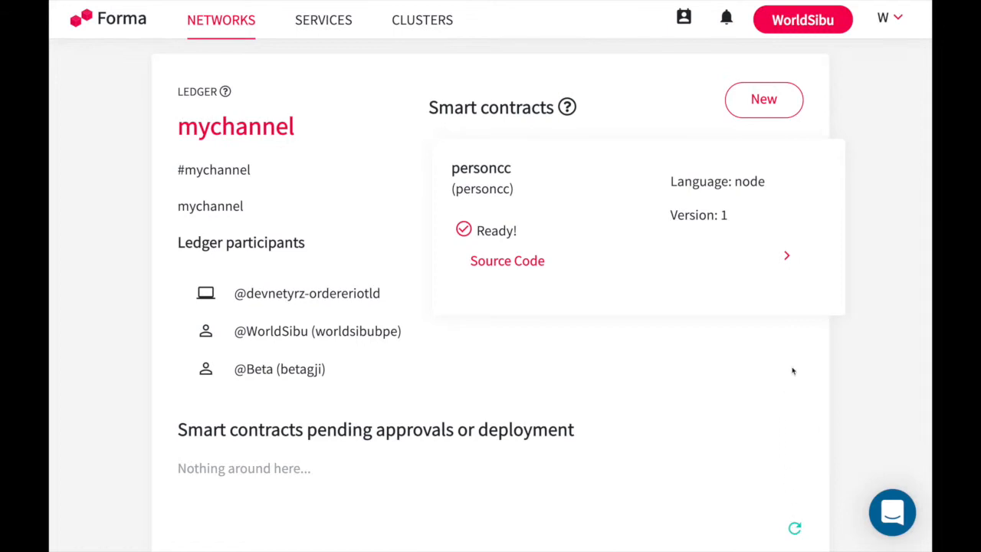
Step: Open the deployed personcc smart contract, review its version upgrade form, and return to the contract's page without submitting an upgrade
left_click(785, 256)
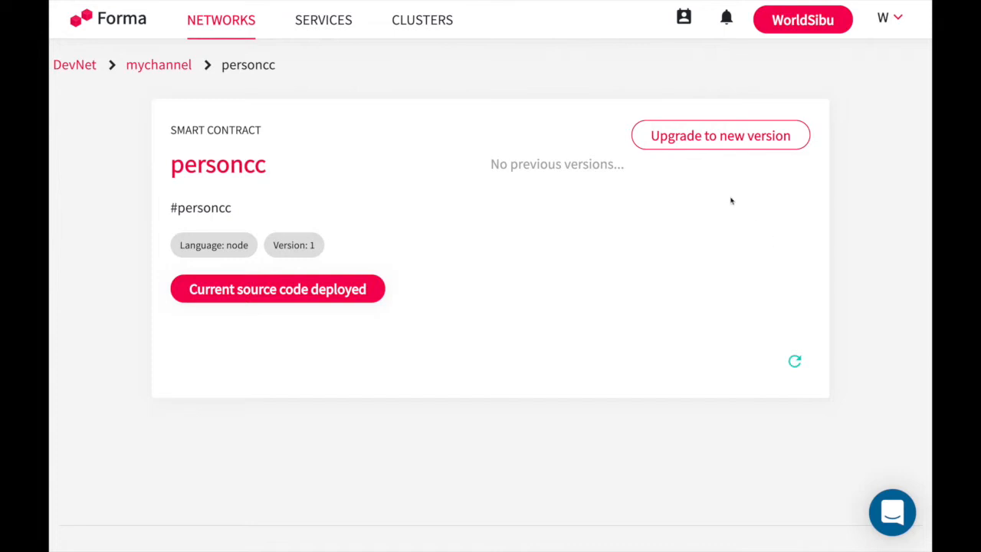
left_click(698, 151)
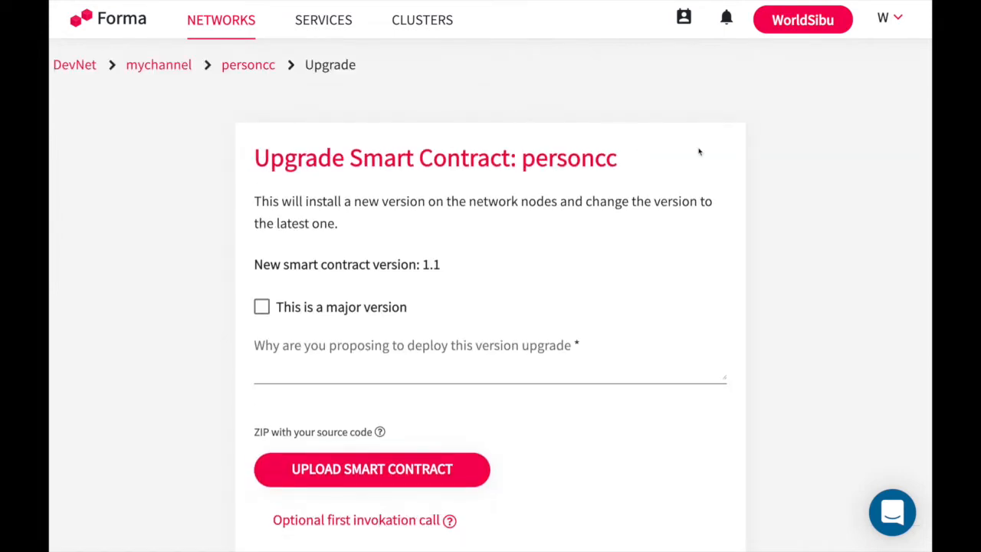
scroll(708, 254, "down", 1)
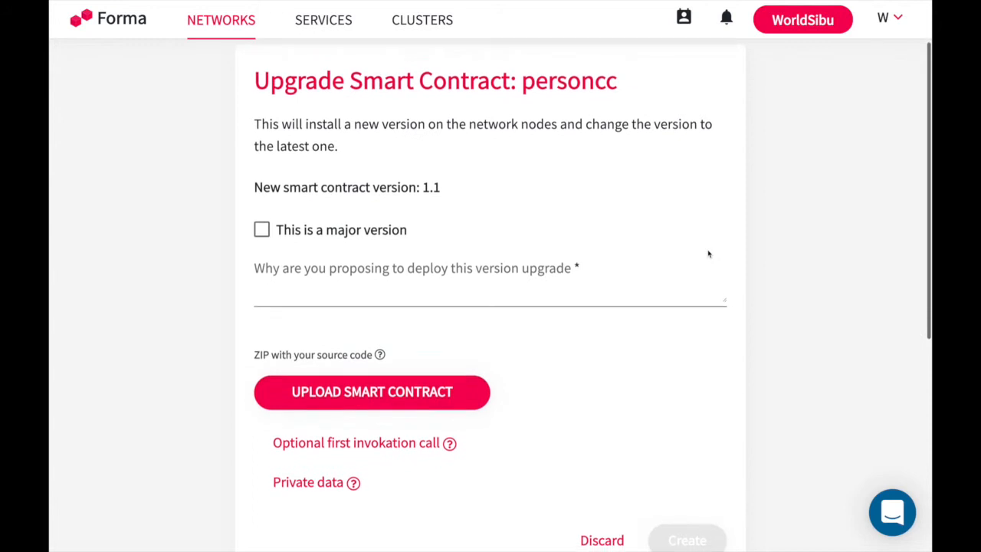
scroll(708, 253, "up", 1)
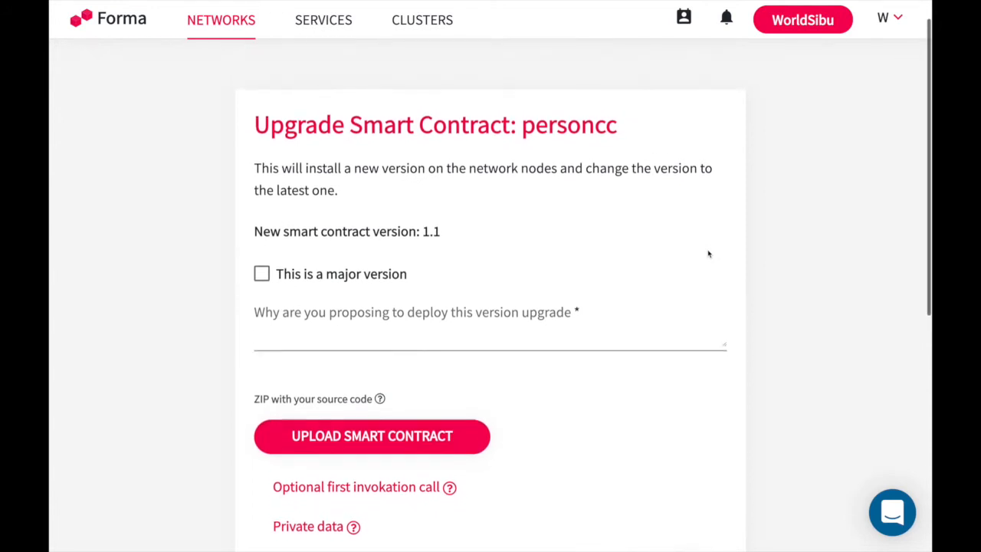
left_click(268, 46)
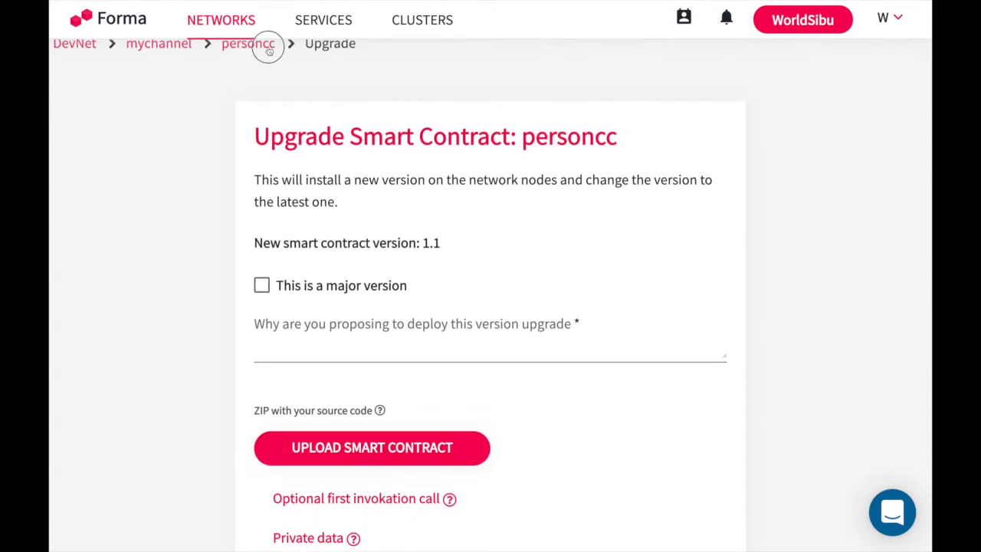